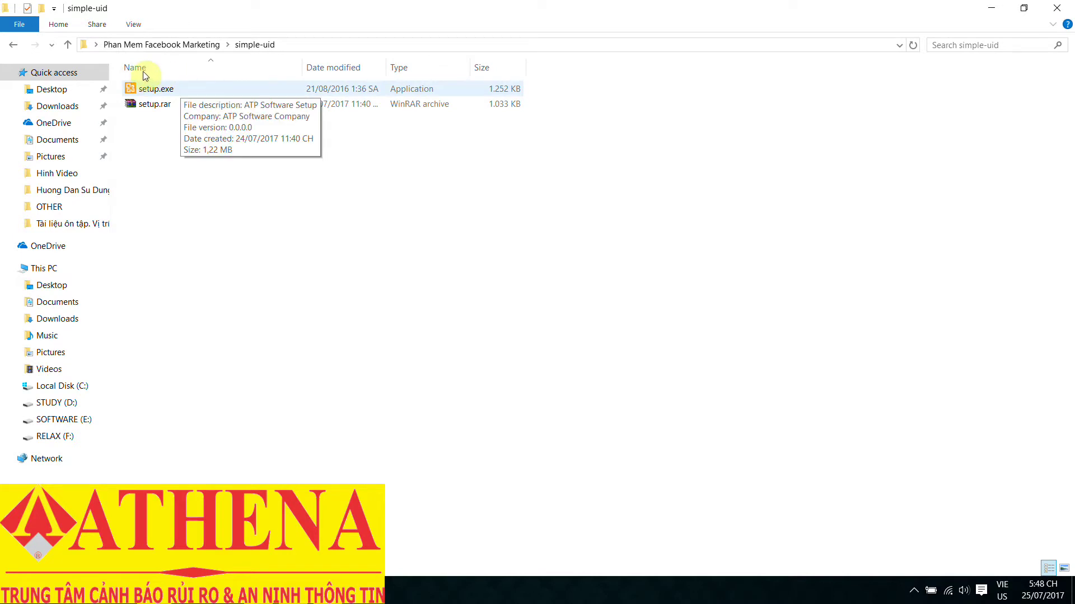
- Install ATP Software in English with a desktop shortcut, then dismiss the error 740 elevation message
{"action": "double_click", "coordinate": [179, 89]}
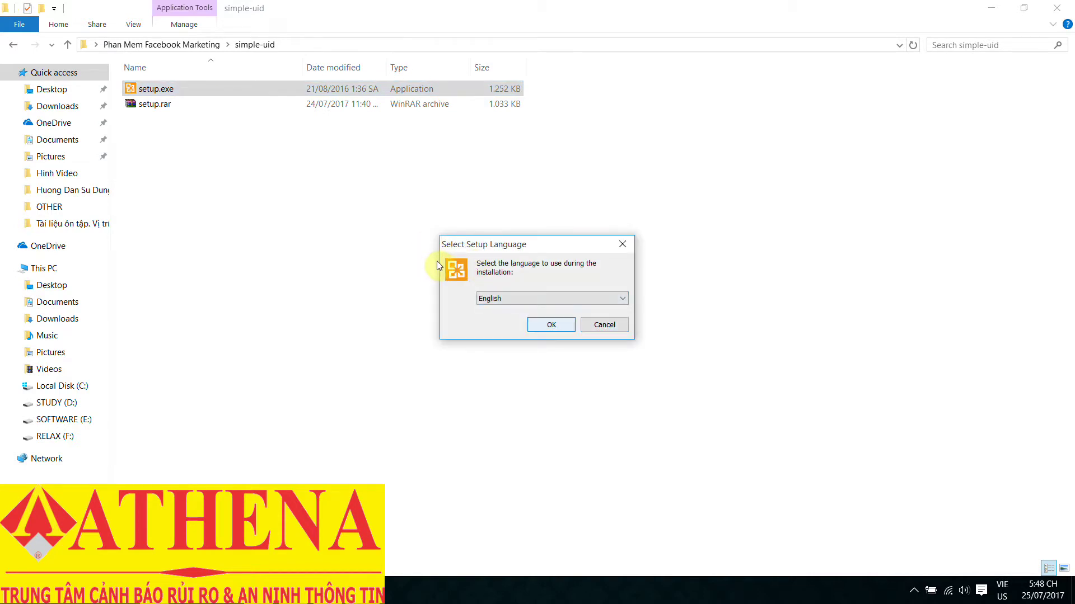
{"action": "key", "text": "Return"}
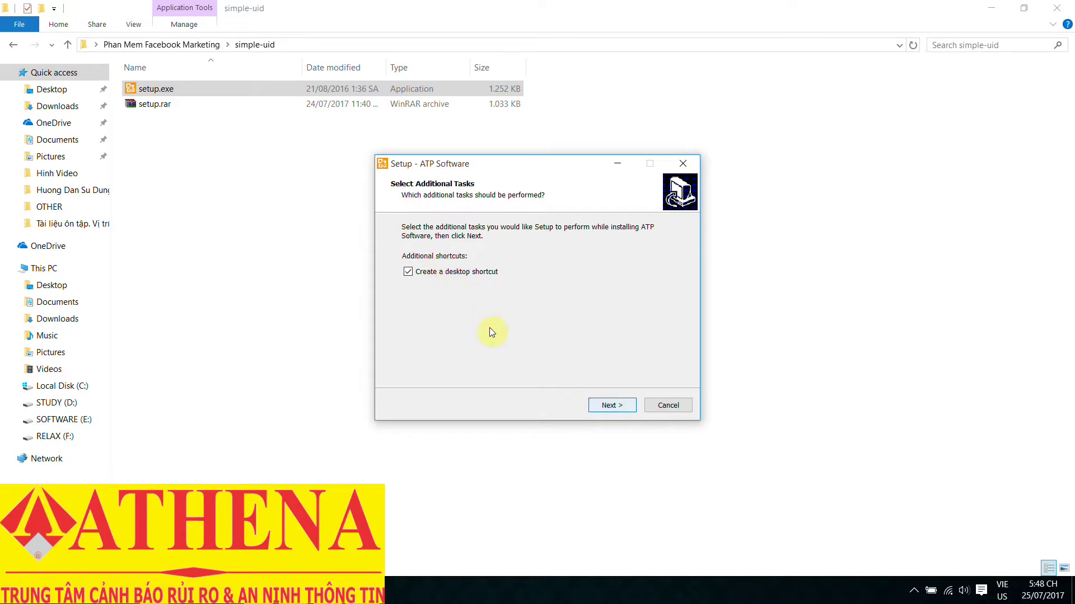
{"action": "key", "text": "Return"}
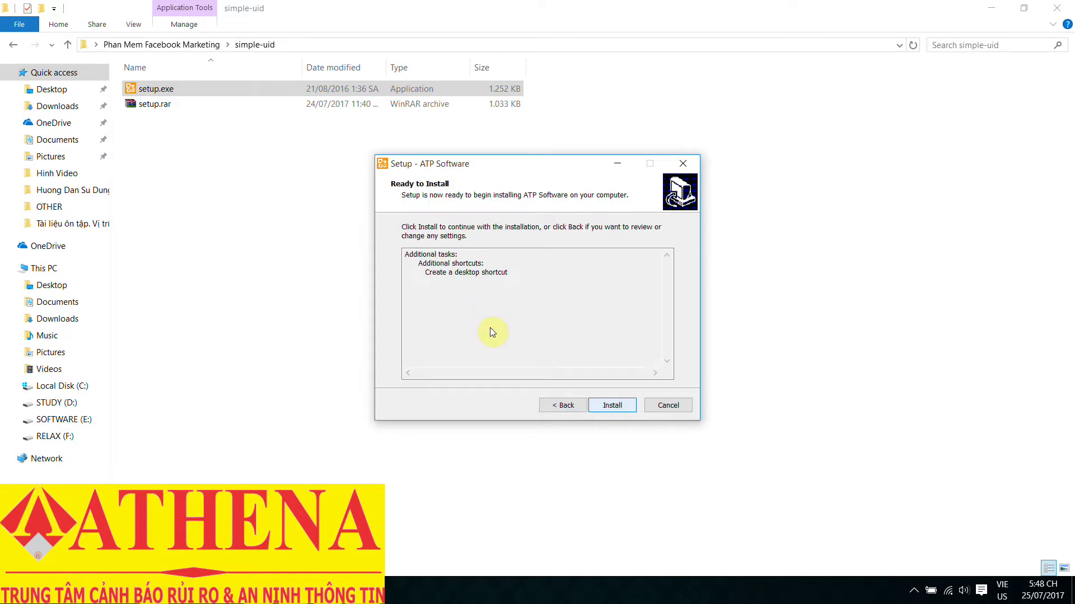
{"action": "key", "text": "Return"}
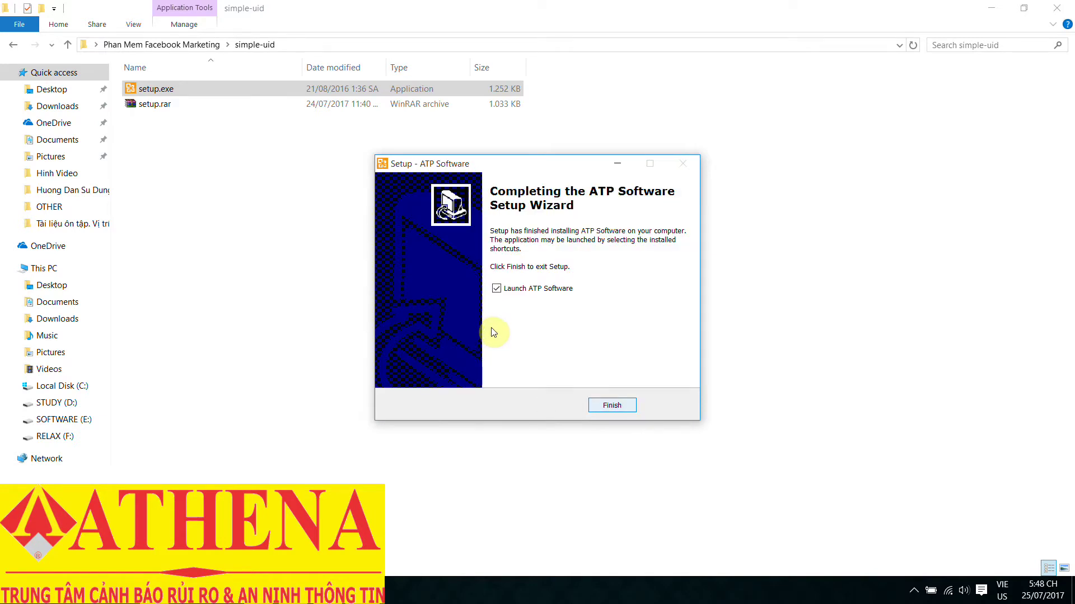
{"action": "key", "text": "Return"}
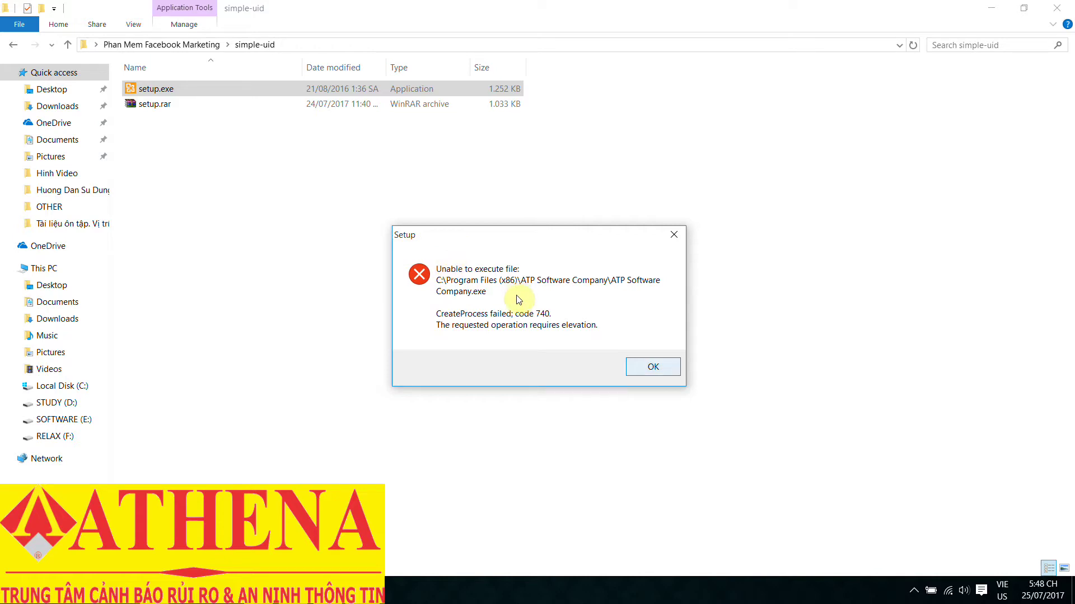
{"action": "key", "text": "Return"}
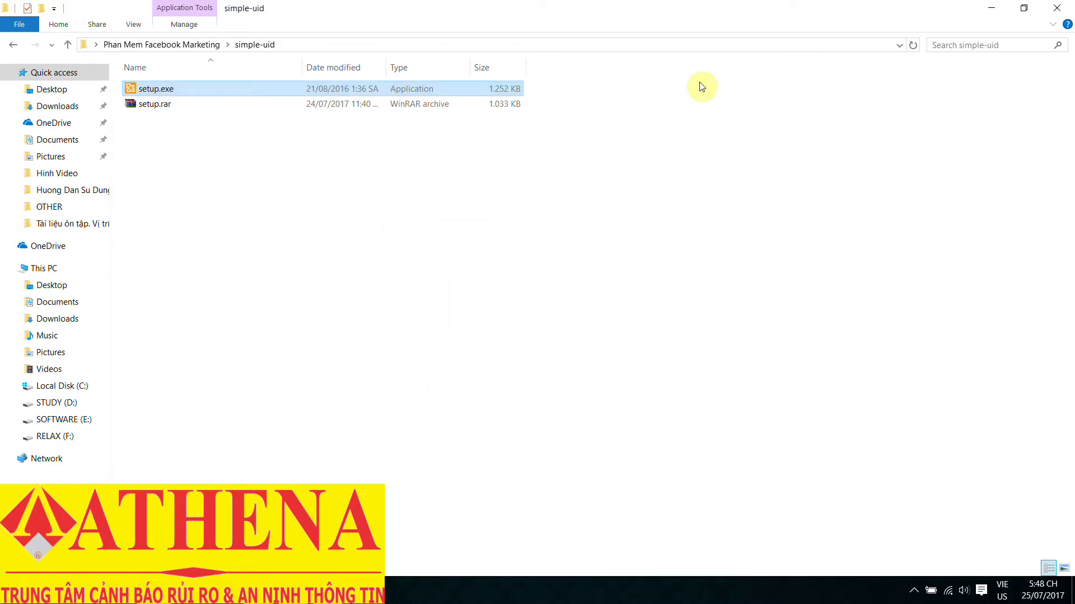
- Launch ATP Software from its desktop shortcut and run its update to completion
{"action": "left_click", "coordinate": [991, 8]}
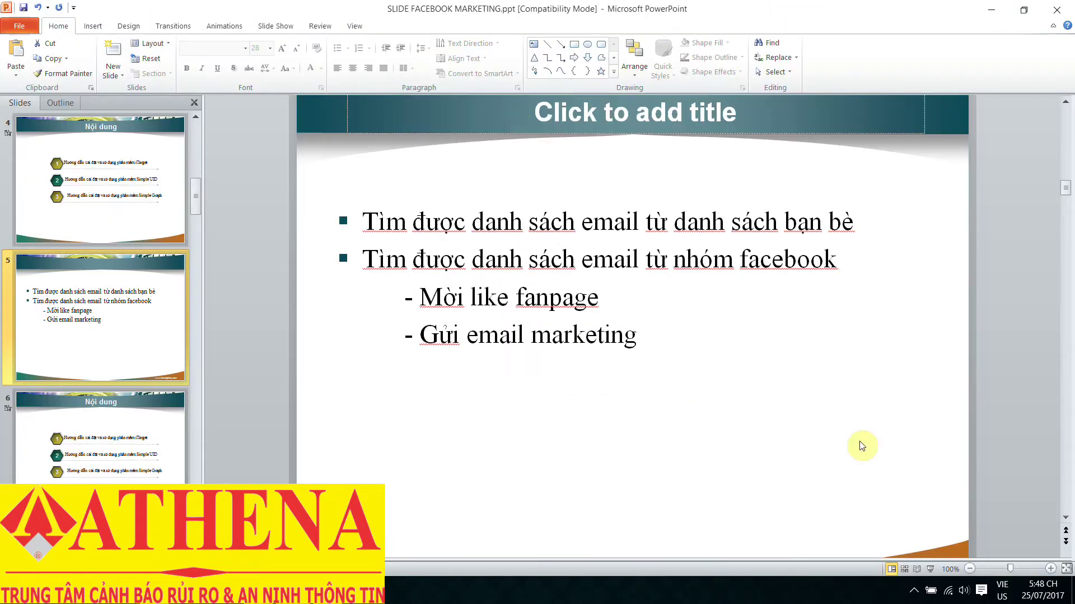
{"action": "key", "text": "super+d"}
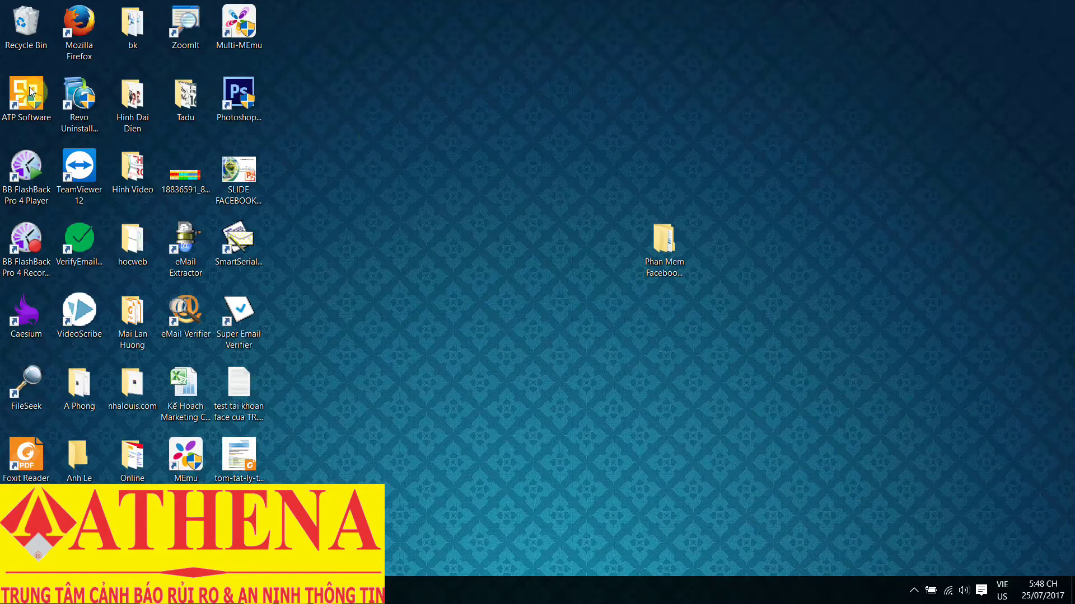
{"action": "left_click", "coordinate": [31, 92]}
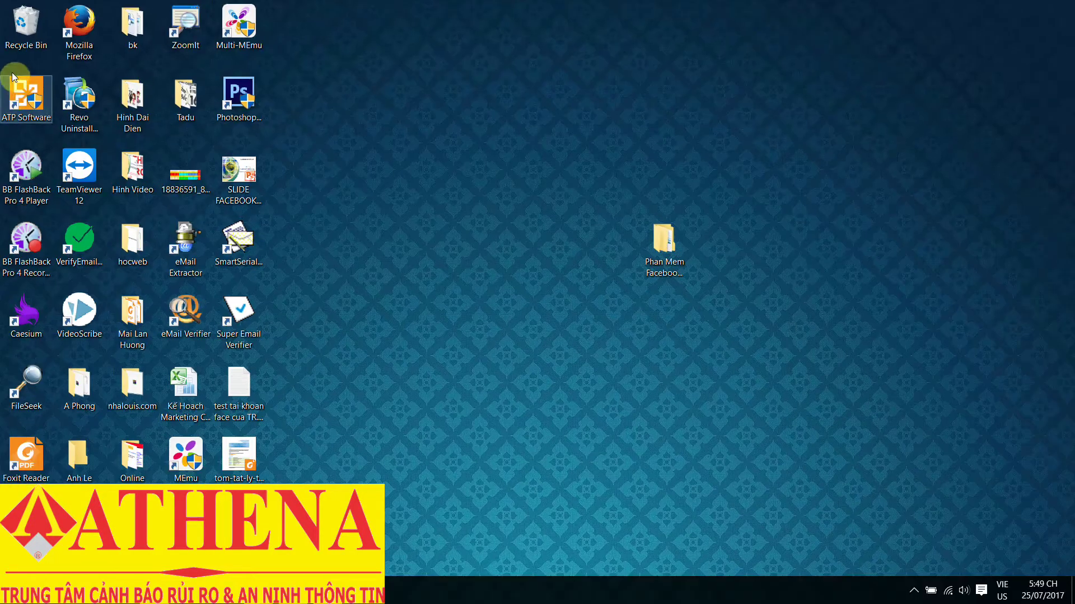
{"action": "double_click", "coordinate": [12, 72]}
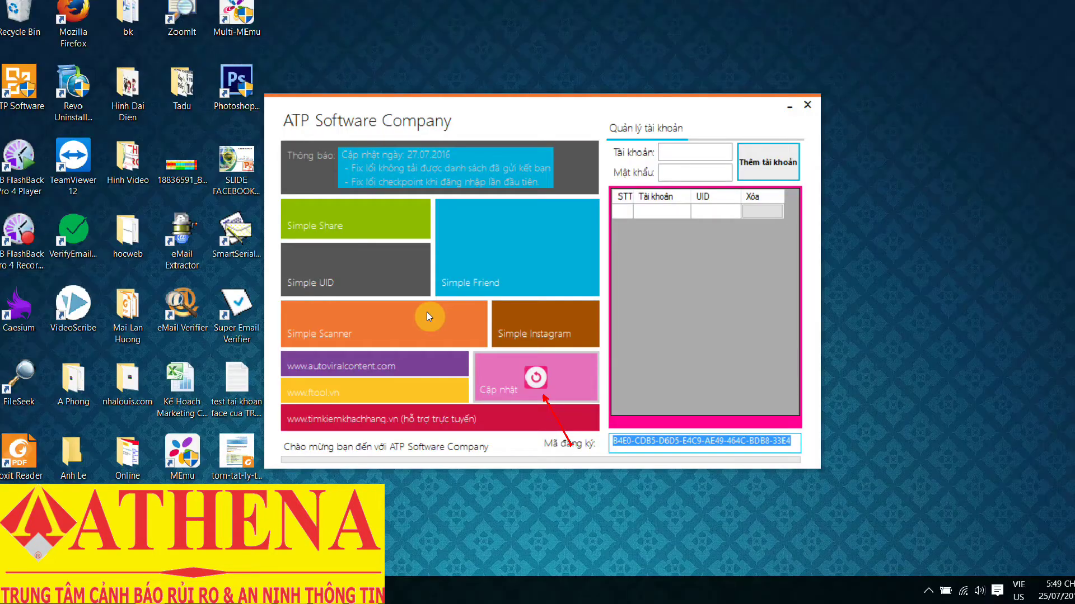
{"action": "key", "text": "alt+F4"}
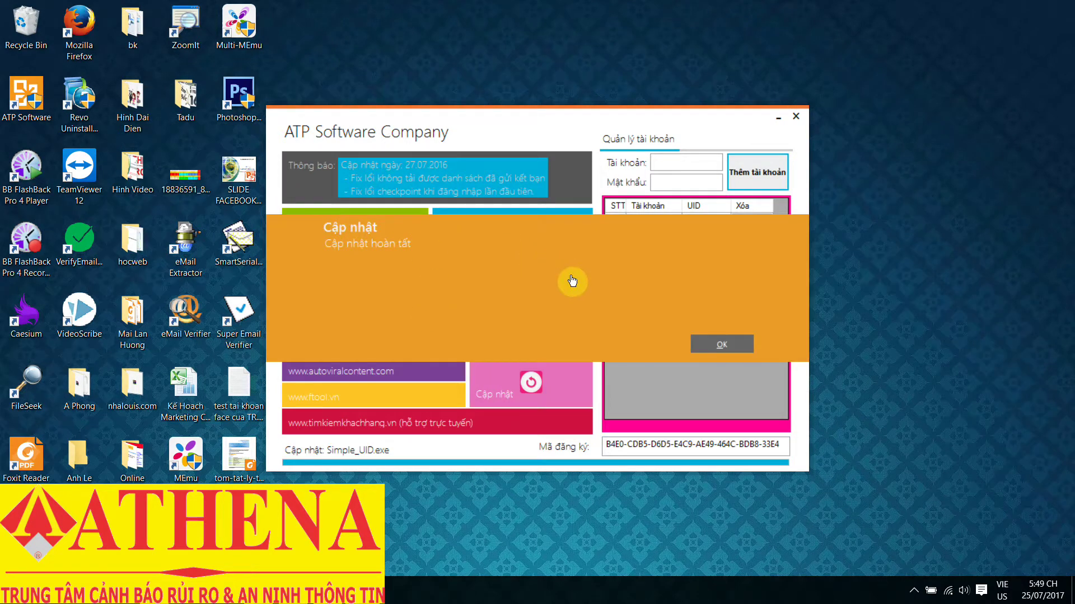
{"action": "key", "text": "Return"}
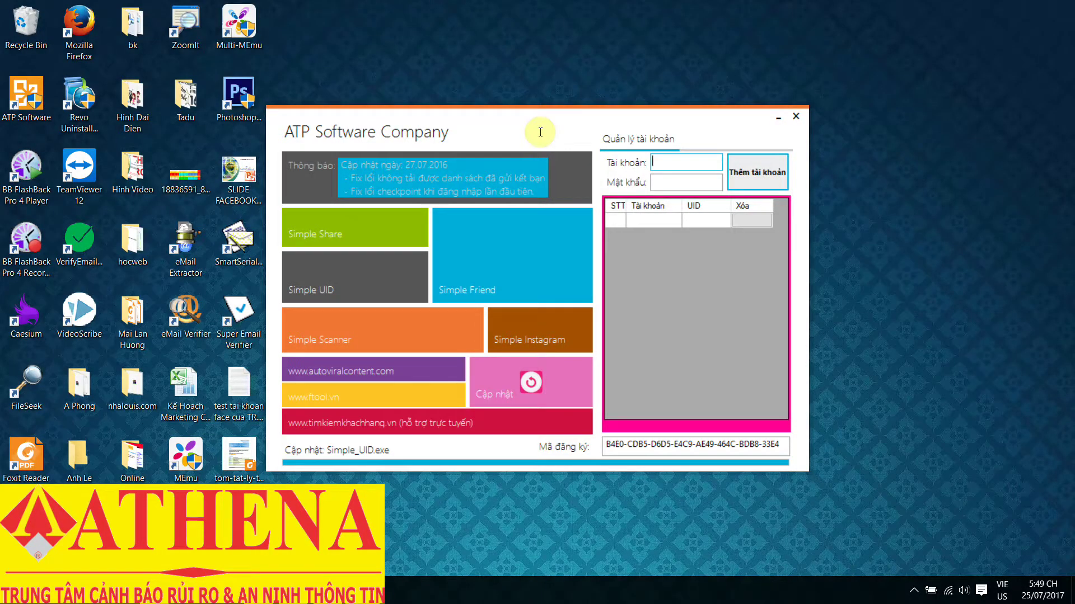
- Add the Facebook account by entering its email in Tài khoản and password in Mật khẩu
{"action": "left_click", "coordinate": [685, 182]}
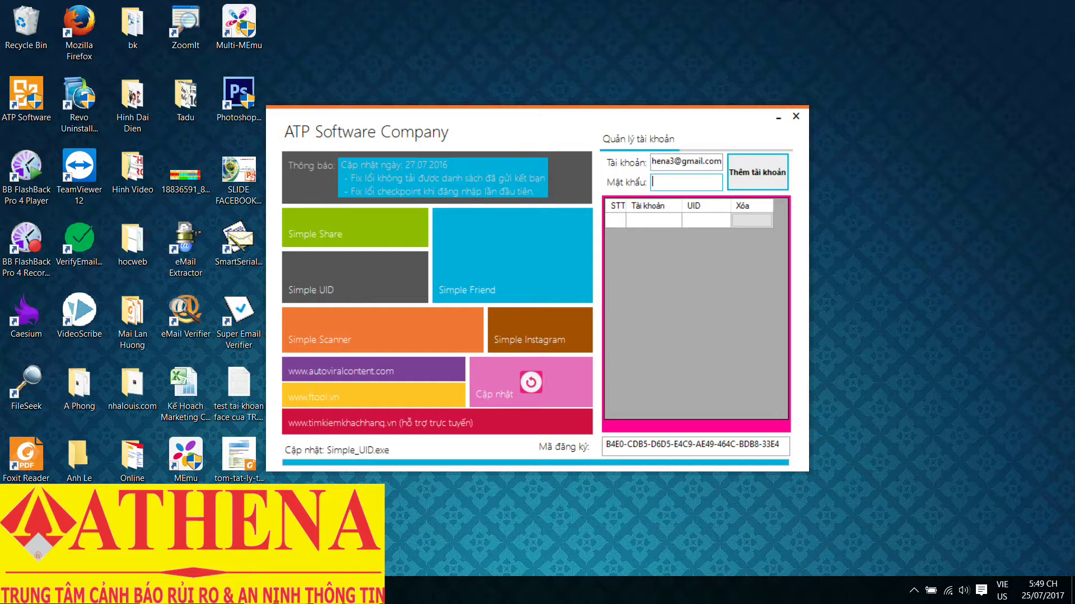
{"action": "type", "text": "123456"}
{"action": "key", "text": "Return"}
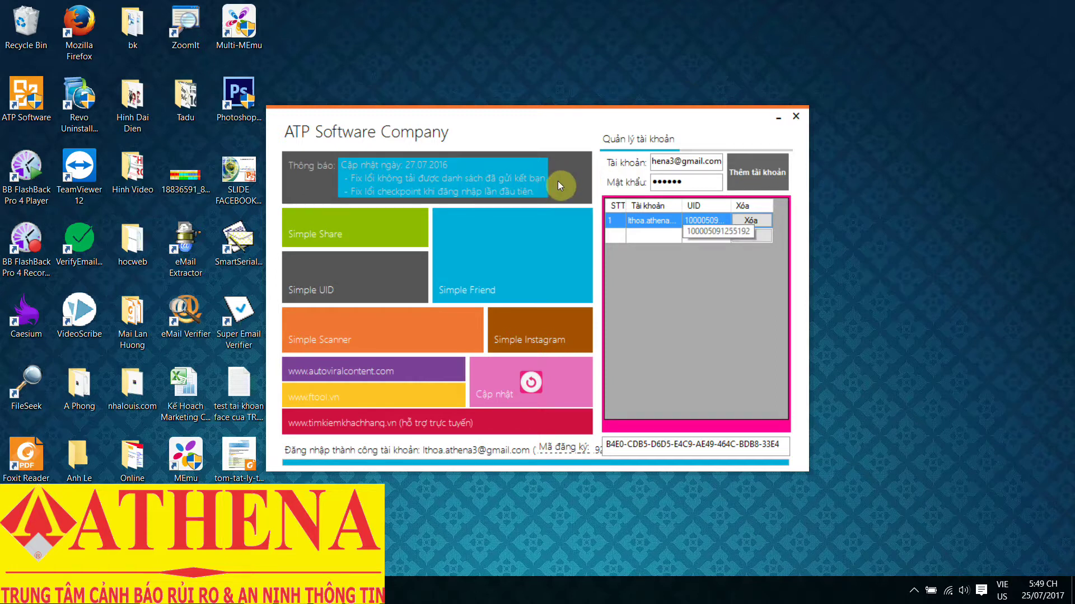
{"action": "left_click", "coordinate": [287, 225]}
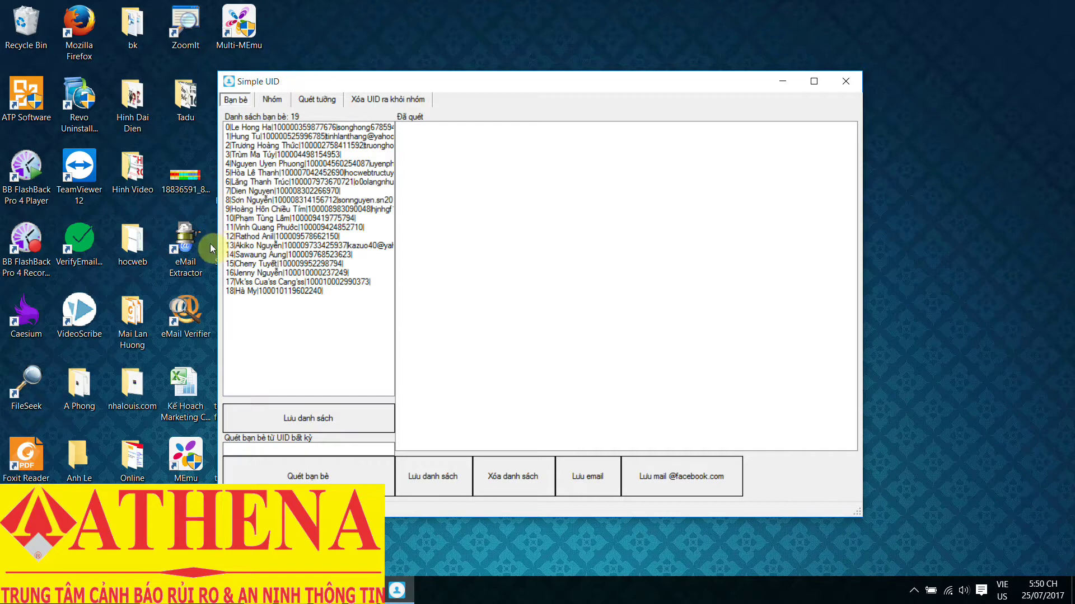
{"action": "key", "text": "End"}
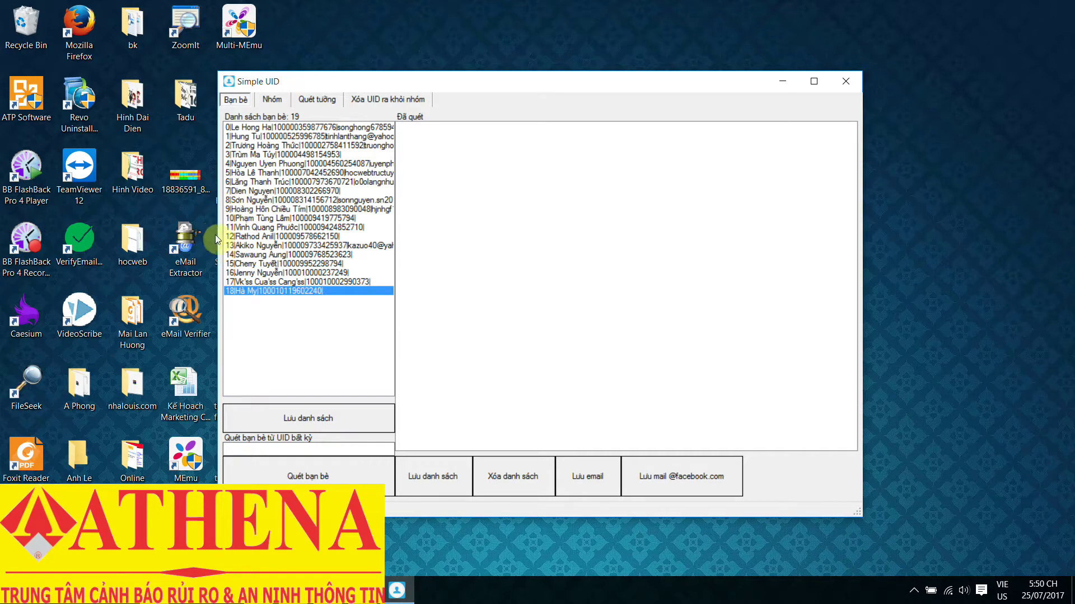
{"action": "key", "text": "Return"}
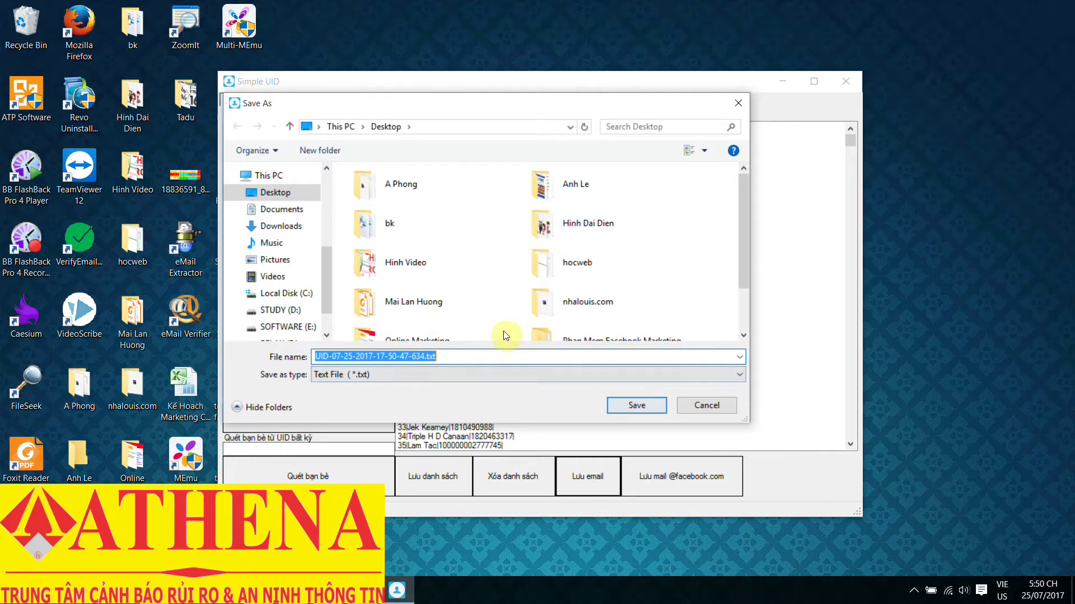
{"action": "key", "text": "Return"}
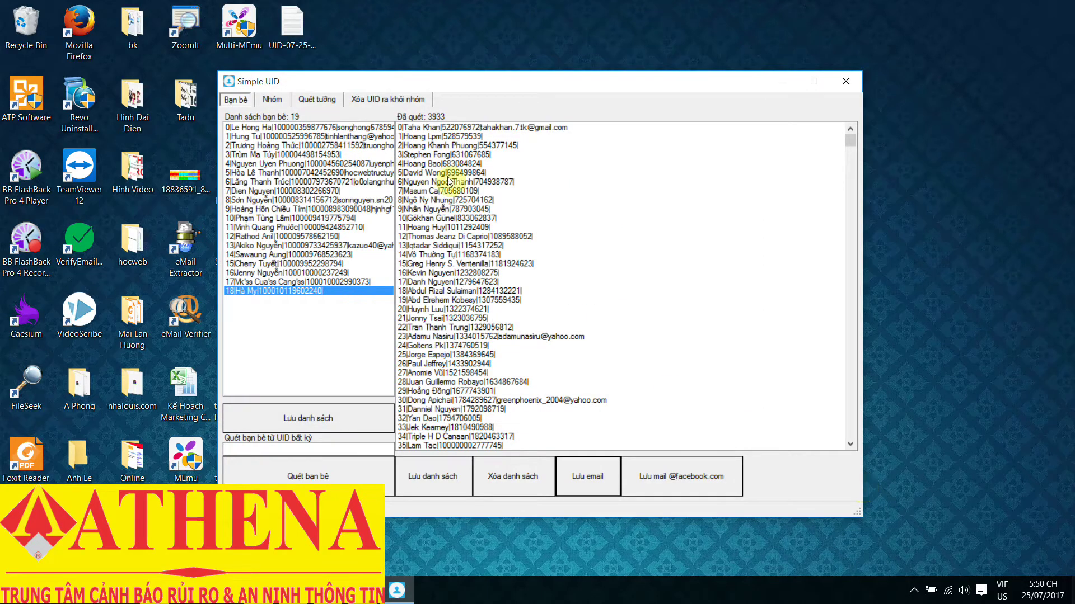
{"action": "key", "text": "super+d"}
{"action": "left_click", "coordinate": [292, 31]}
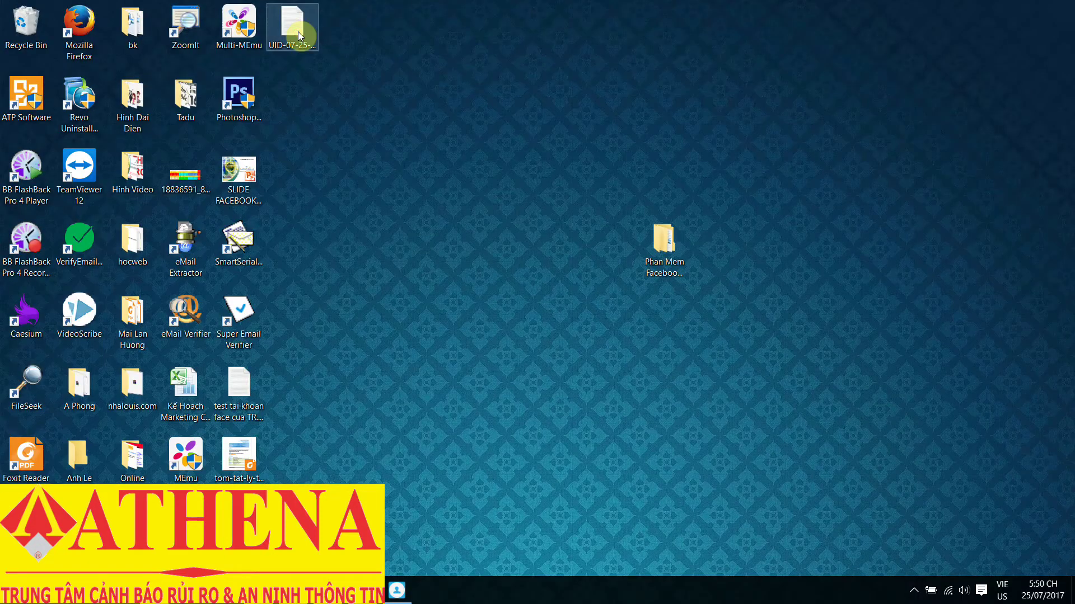
{"action": "double_click", "coordinate": [428, 50]}
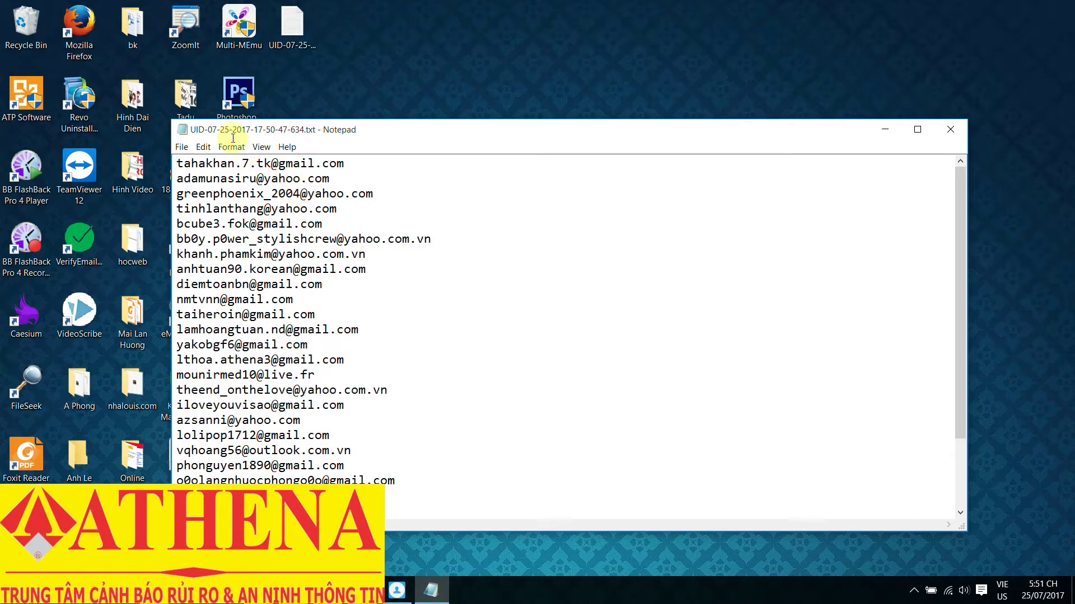
{"action": "left_click_drag", "start_coordinate": [278, 163], "coordinate": [344, 163]}
{"action": "left_click", "coordinate": [286, 178]}
{"action": "key", "text": "shift+Home"}
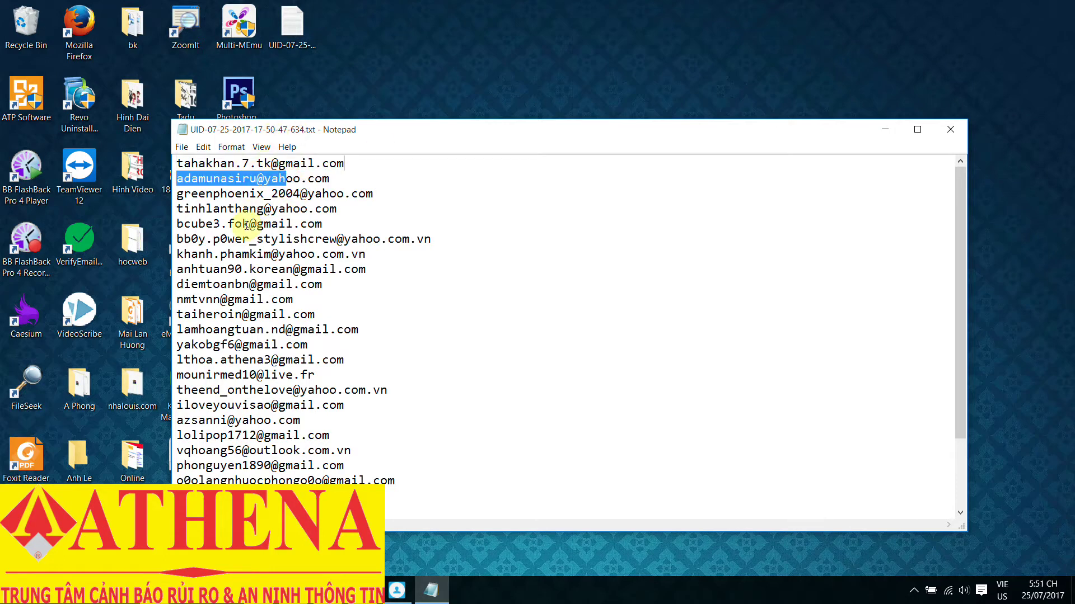
{"action": "left_click_drag", "start_coordinate": [257, 284], "coordinate": [322, 284]}
{"action": "left_click", "coordinate": [387, 287]}
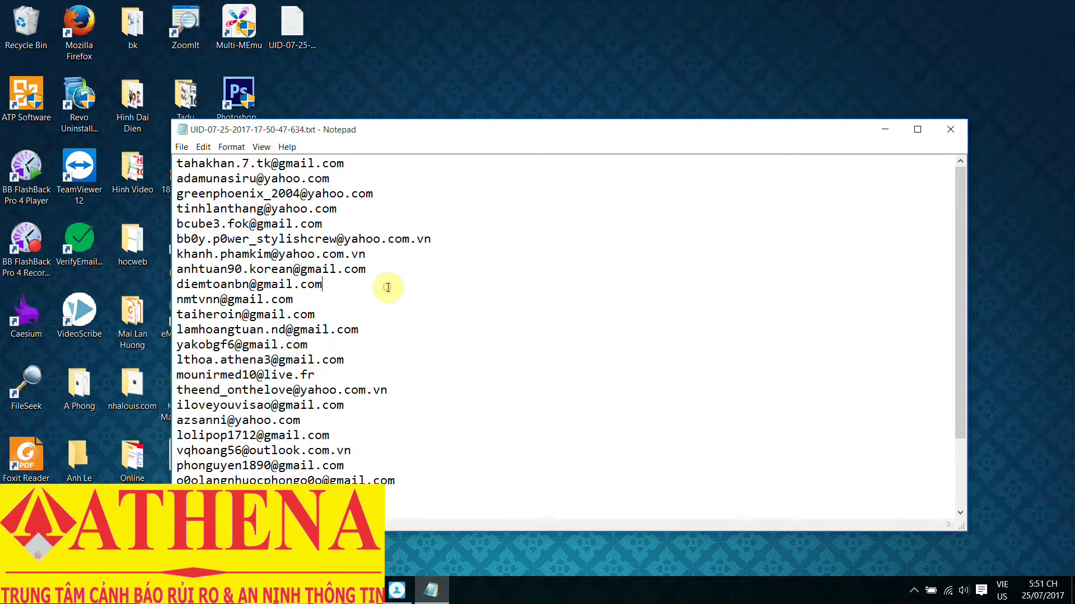
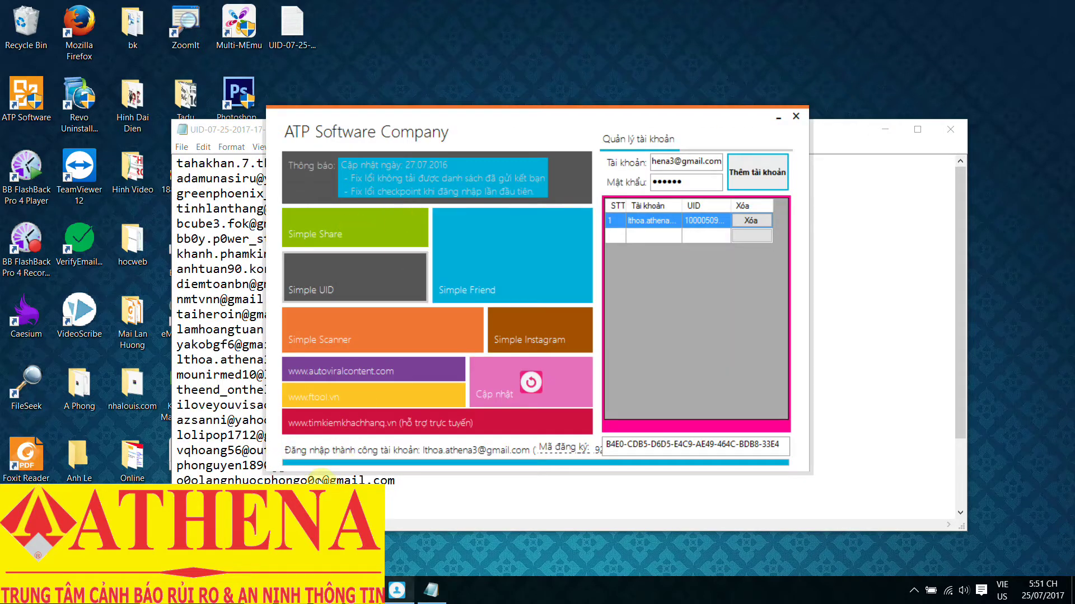
- Launch the Simple UID friend-scanning tool from the ATP Software Company window
{"action": "left_click", "coordinate": [367, 263]}
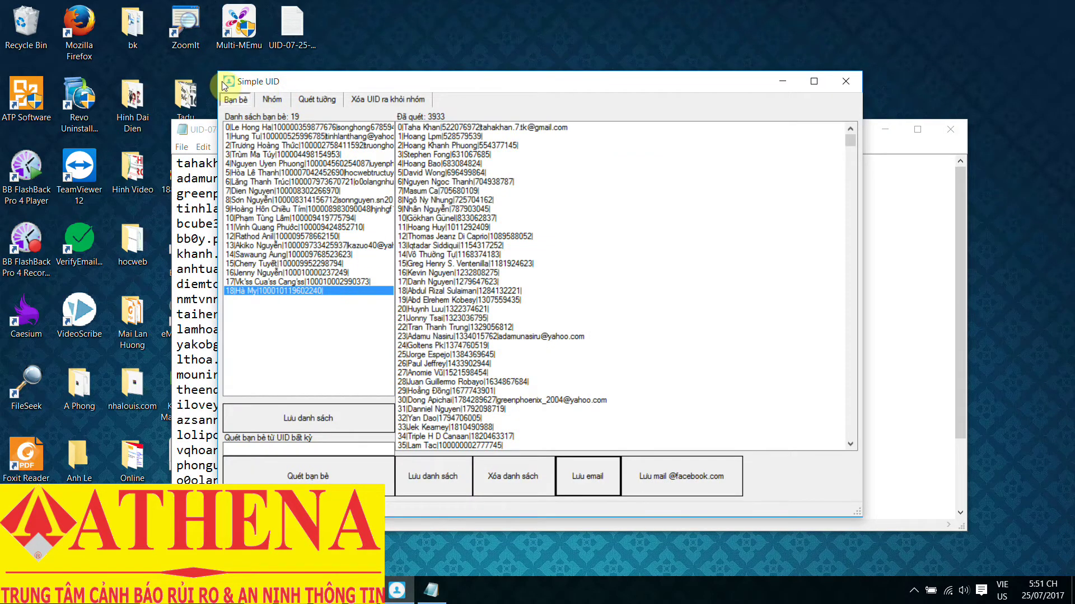
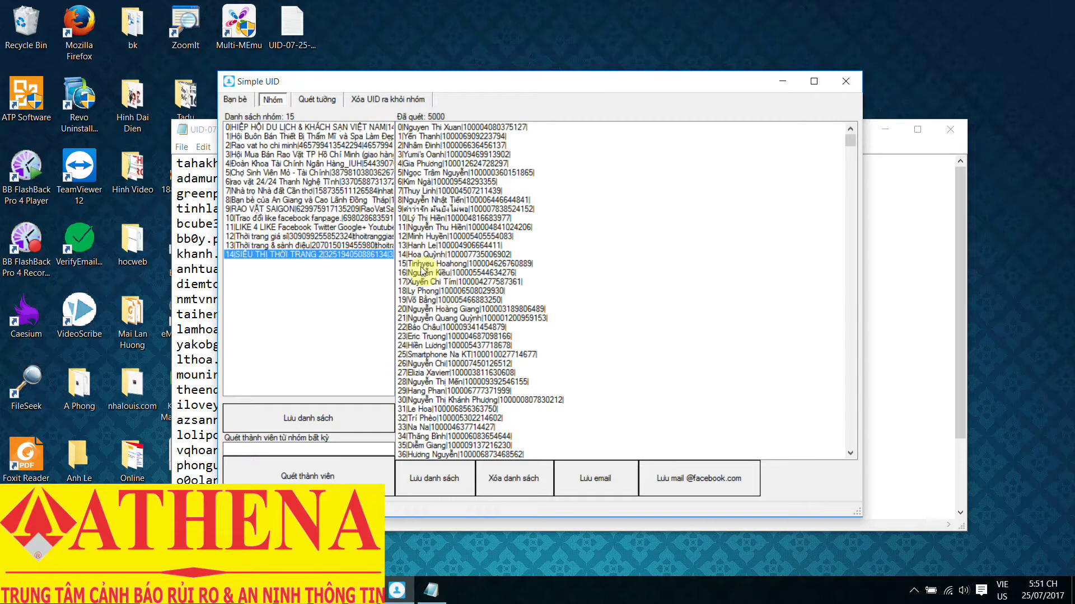
- Save the scanned email list under the suggested UID .txt name on the desktop
{"action": "key", "text": "space"}
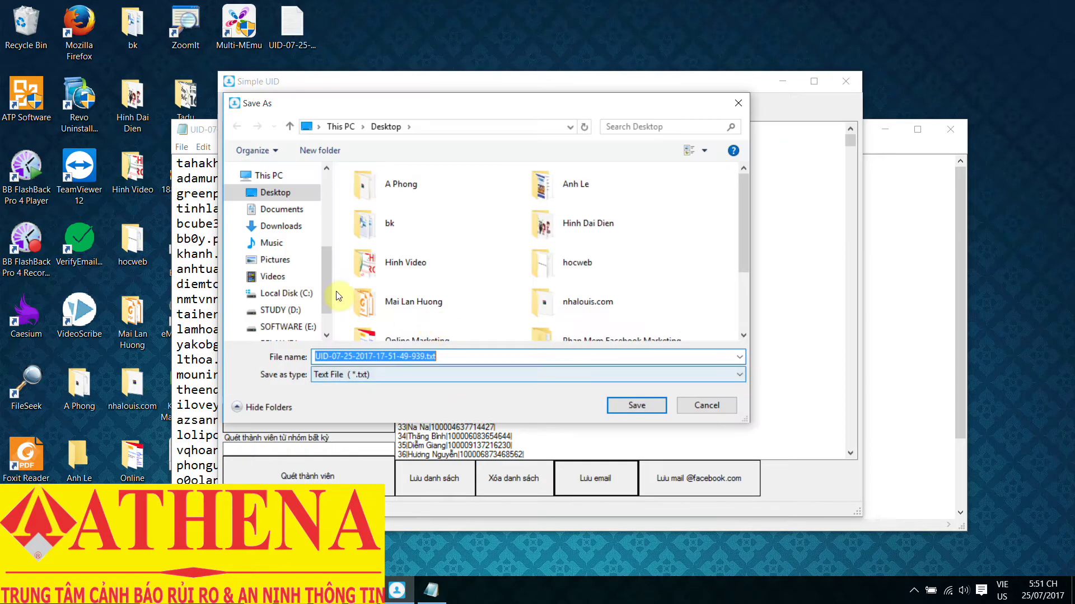
{"action": "key", "text": "Return"}
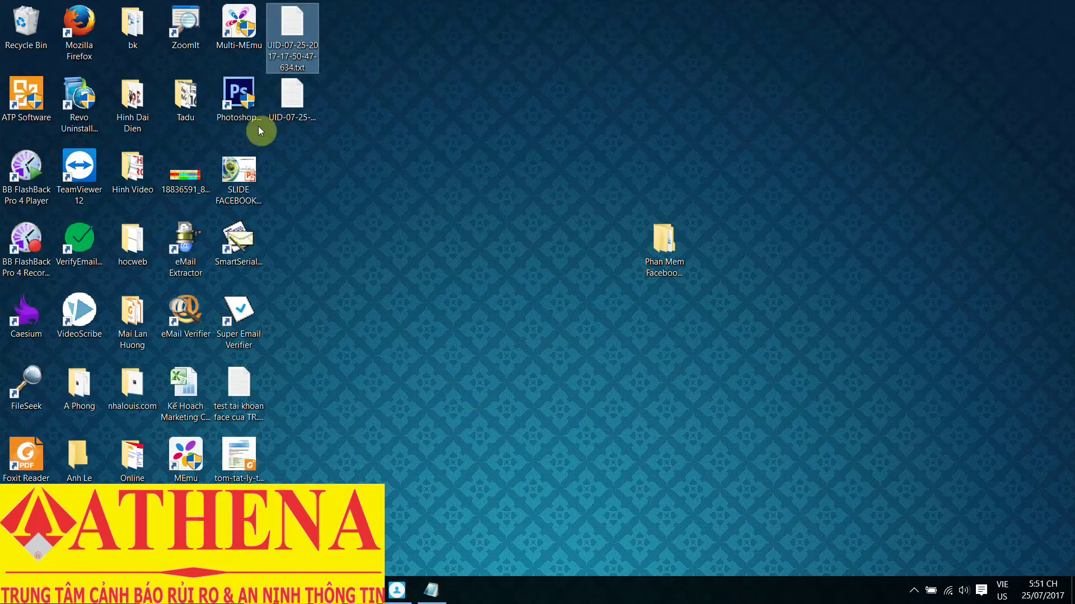
- Inspect the emails in the new UID .txt file in Notepad, view the other UID file, then close Notepad
{"action": "left_click", "coordinate": [308, 114]}
{"action": "double_click", "coordinate": [308, 114]}
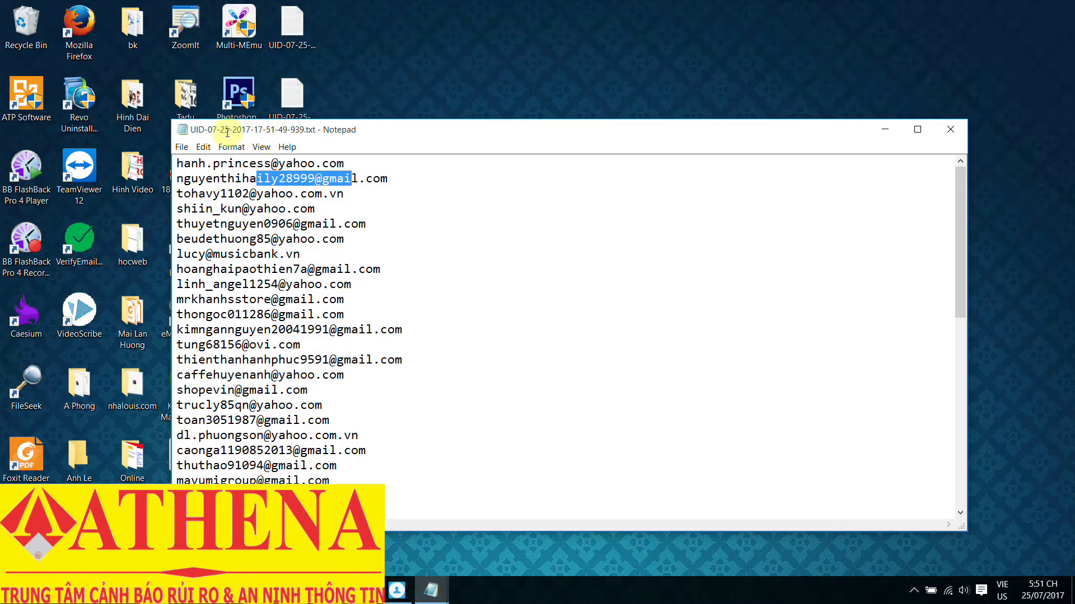
{"action": "left_click_drag", "start_coordinate": [345, 163], "coordinate": [286, 163]}
{"action": "left_click_drag", "start_coordinate": [292, 224], "coordinate": [354, 223]}
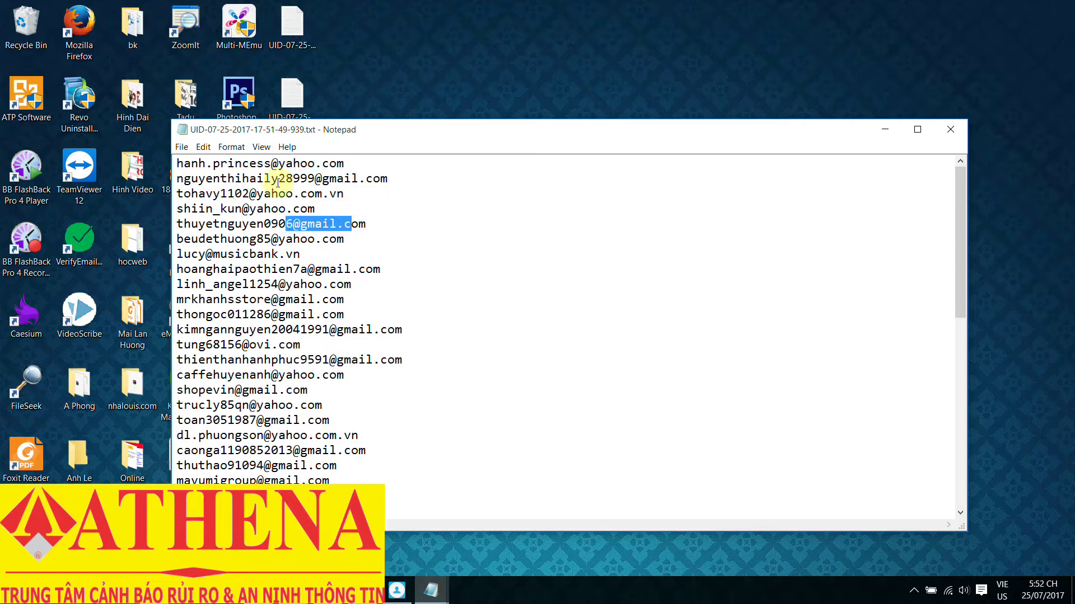
{"action": "left_click_drag", "start_coordinate": [308, 269], "coordinate": [301, 254]}
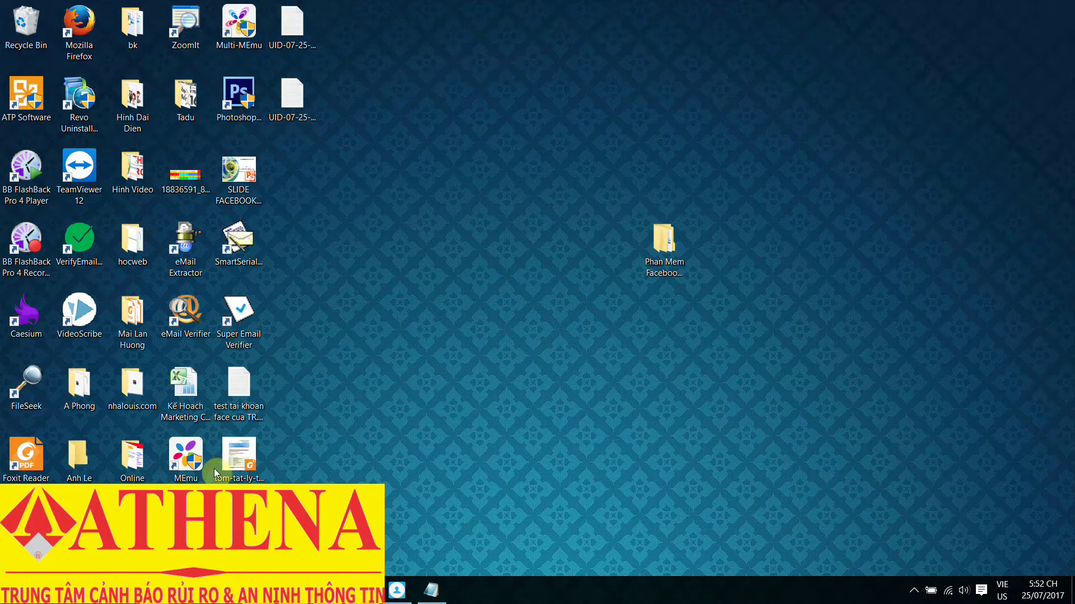
{"action": "double_click", "coordinate": [292, 25]}
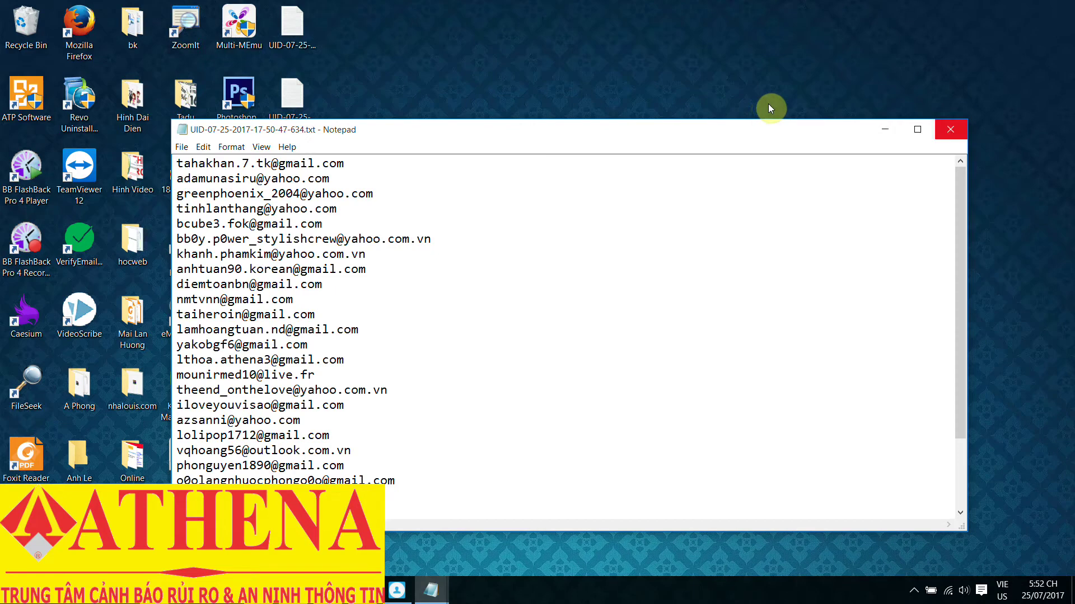
{"action": "left_click", "coordinate": [937, 135]}
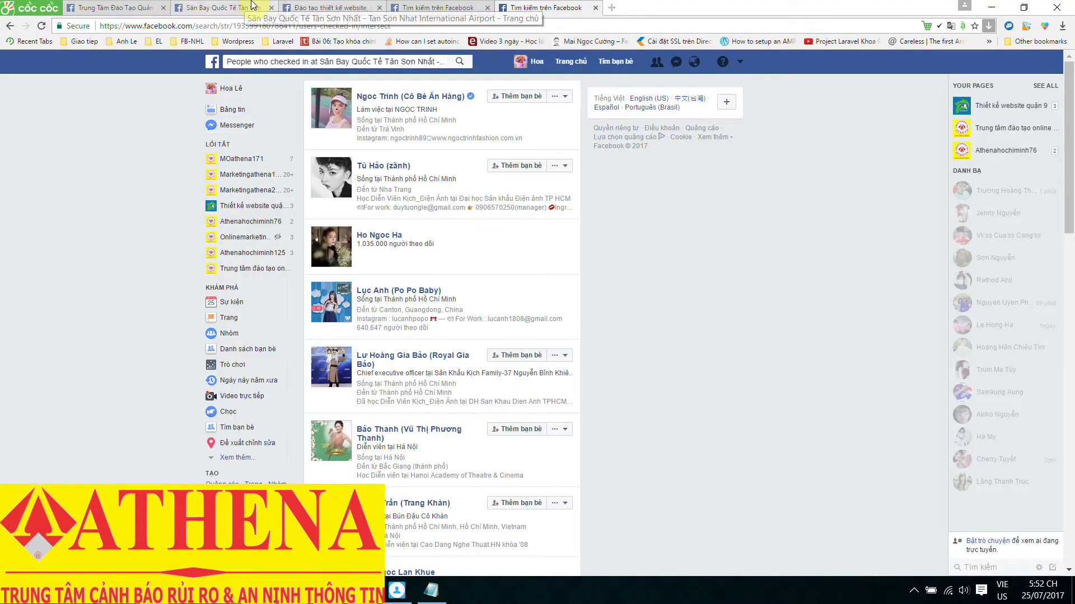
- Switch to the Athena training centre page and browse its extra options list
{"action": "left_click", "coordinate": [83, 6]}
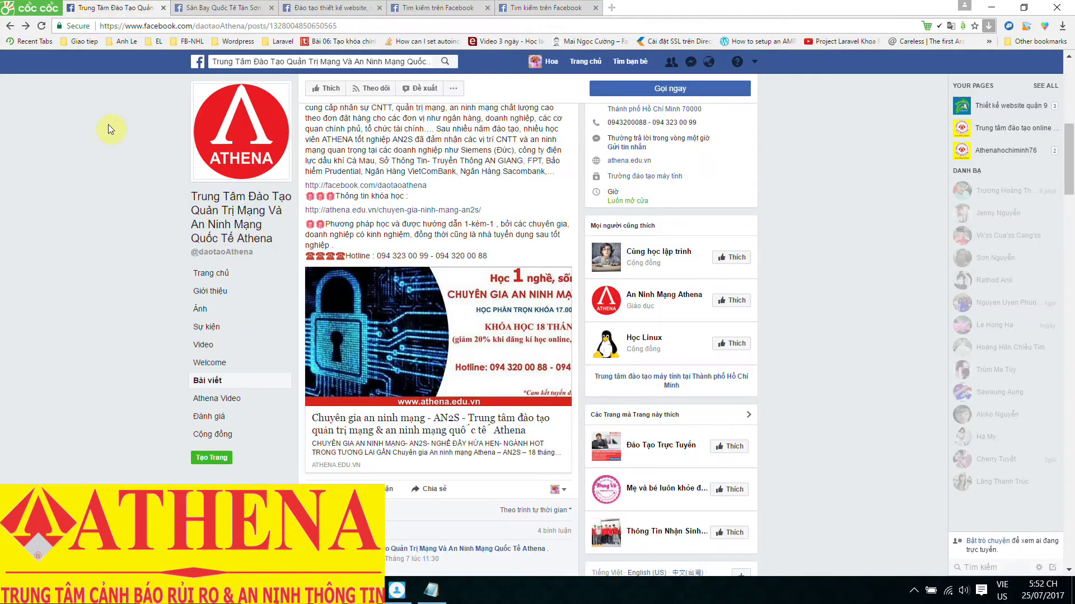
{"action": "scroll", "coordinate": [135, 172], "scroll_direction": "down", "scroll_amount": 5}
{"action": "scroll", "coordinate": [123, 101], "scroll_direction": "up", "scroll_amount": 3}
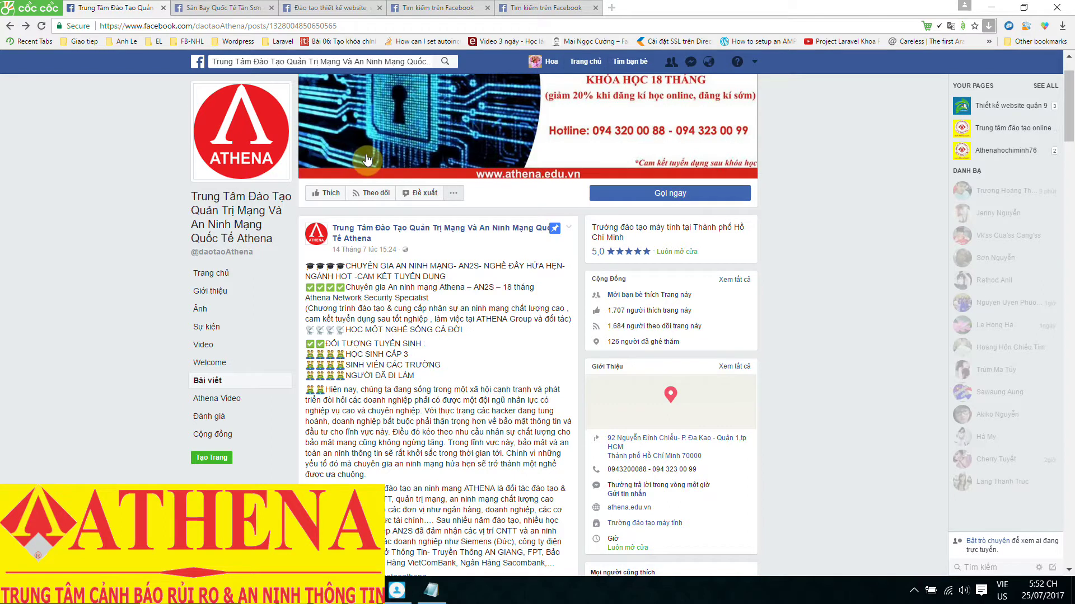
{"action": "left_click", "coordinate": [454, 195]}
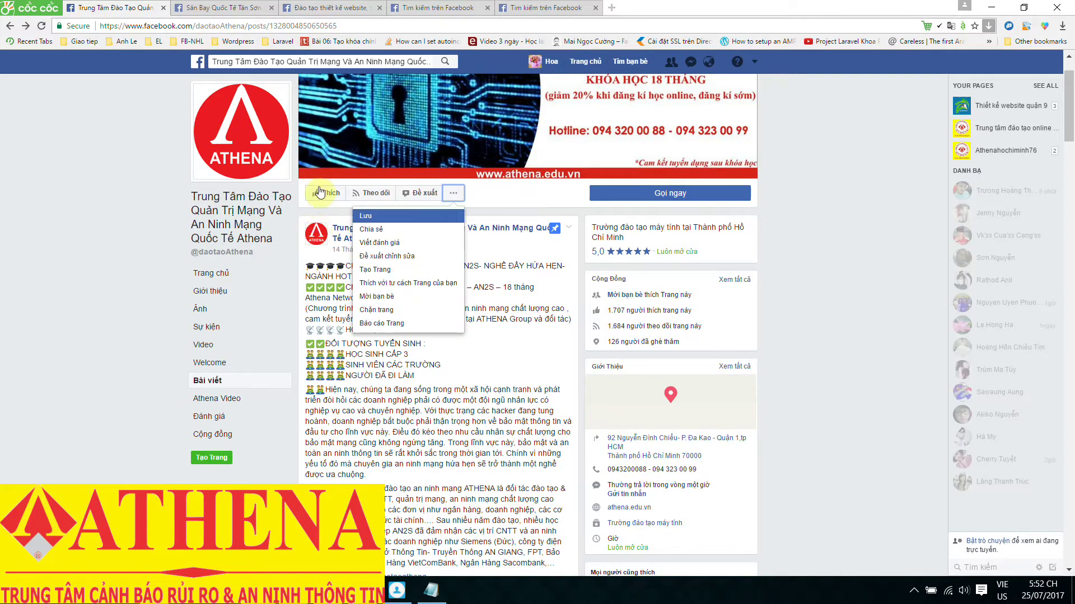
{"action": "key", "text": "Down"}
{"action": "key", "text": "Down"}
{"action": "key", "text": "Down"}
{"action": "key", "text": "Down"}
{"action": "key", "text": "Down"}
{"action": "key", "text": "Down"}
{"action": "key", "text": "Down"}
{"action": "key", "text": "Up"}
{"action": "key", "text": "Up"}
{"action": "key", "text": "Up"}
{"action": "key", "text": "Up"}
{"action": "key", "text": "Up"}
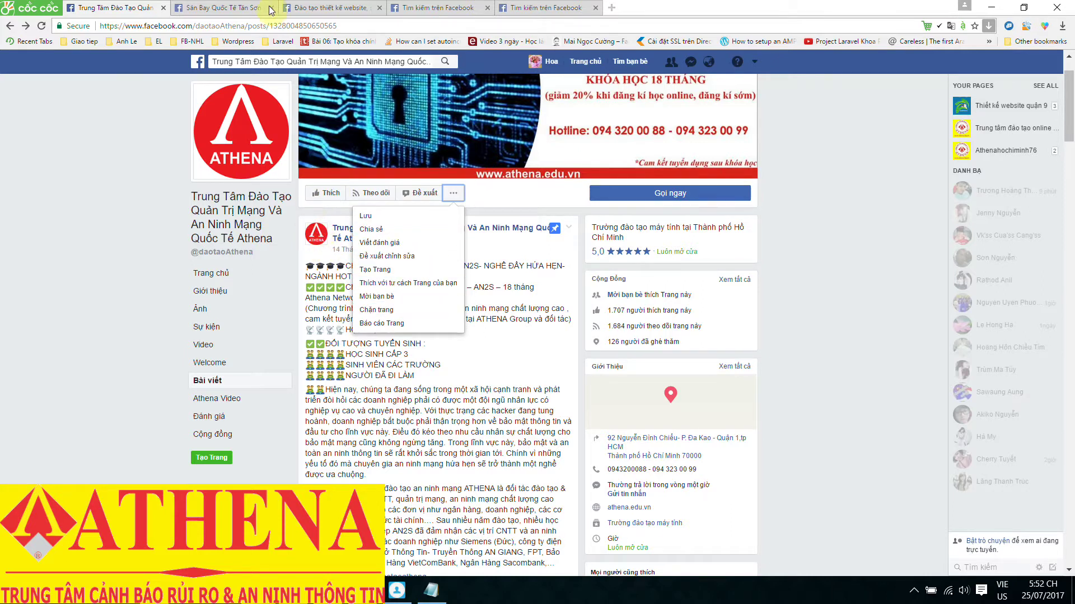
- On the Hoatech web-design page, move to the option for inviting email contacts
{"action": "left_click", "coordinate": [327, 7]}
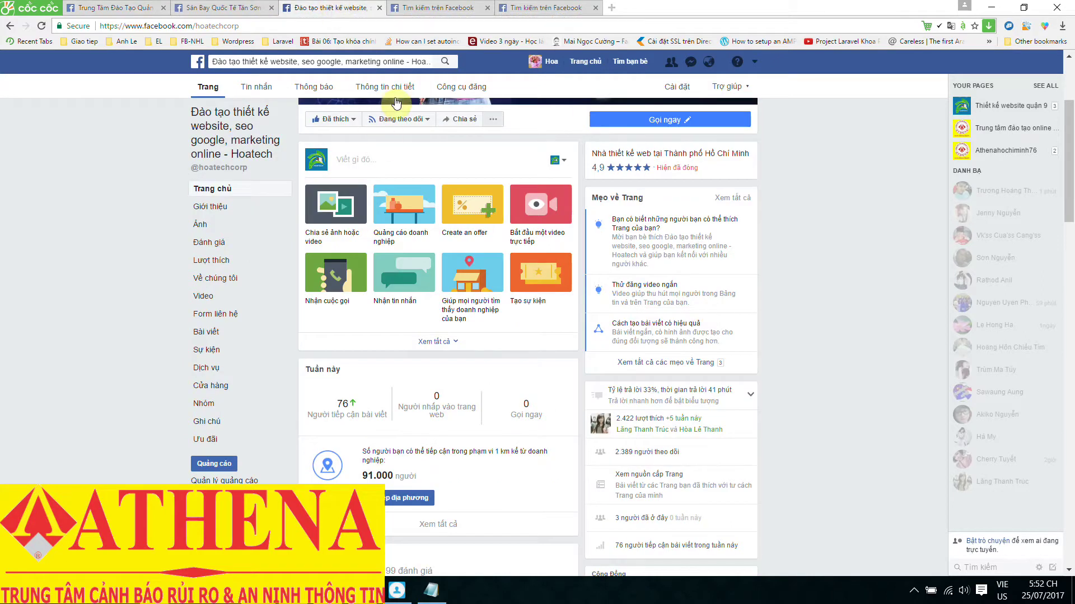
{"action": "key", "text": "Down"}
{"action": "key", "text": "Down"}
{"action": "key", "text": "Down"}
{"action": "key", "text": "Down"}
{"action": "key", "text": "Down"}
{"action": "key", "text": "Up"}
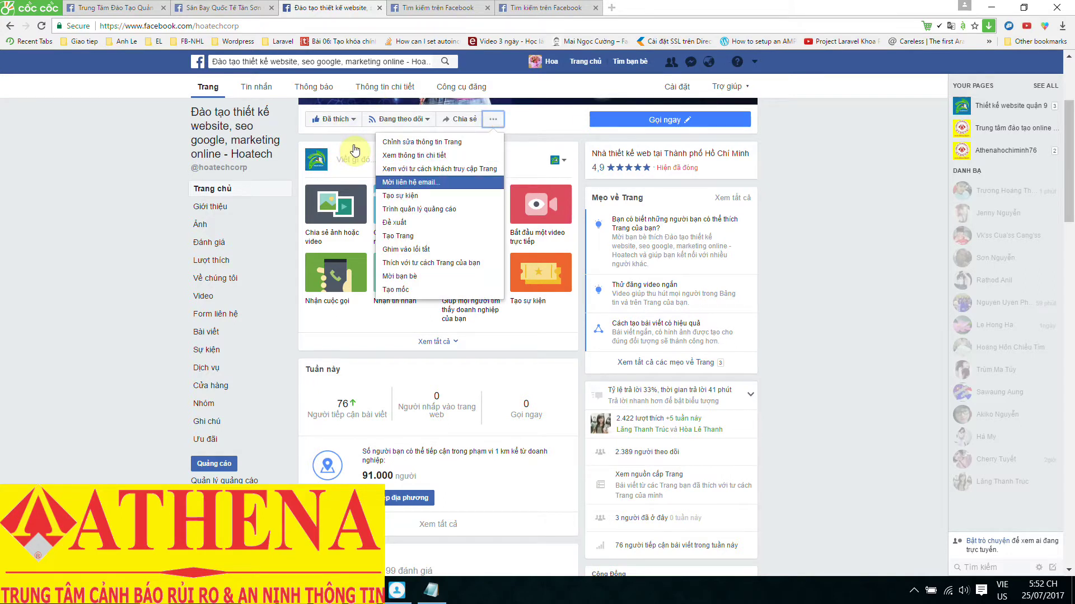
{"action": "left_click", "coordinate": [428, 180]}
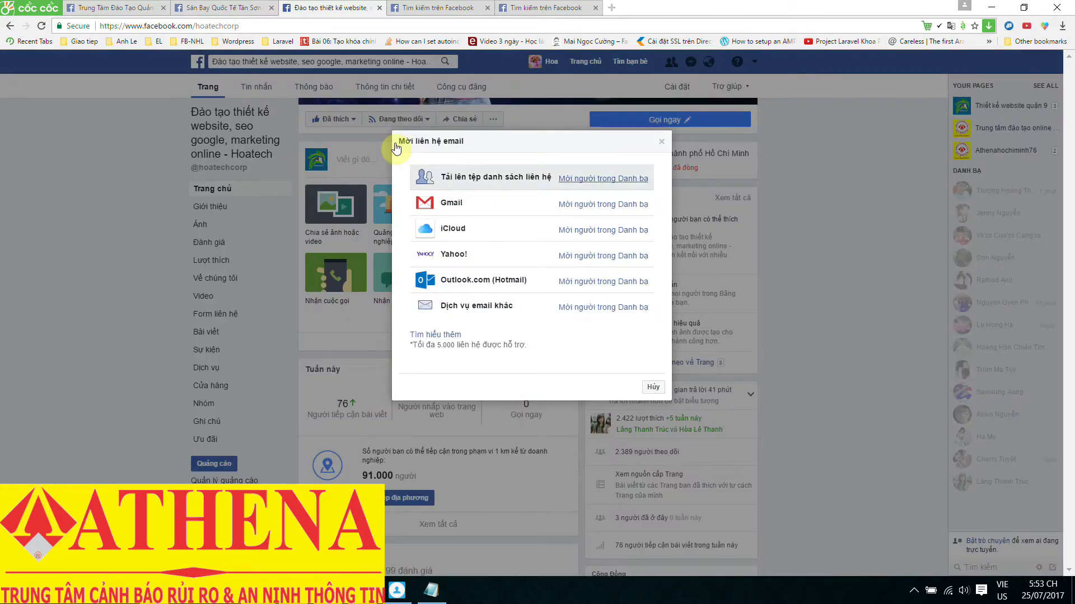
{"action": "left_click", "coordinate": [492, 177]}
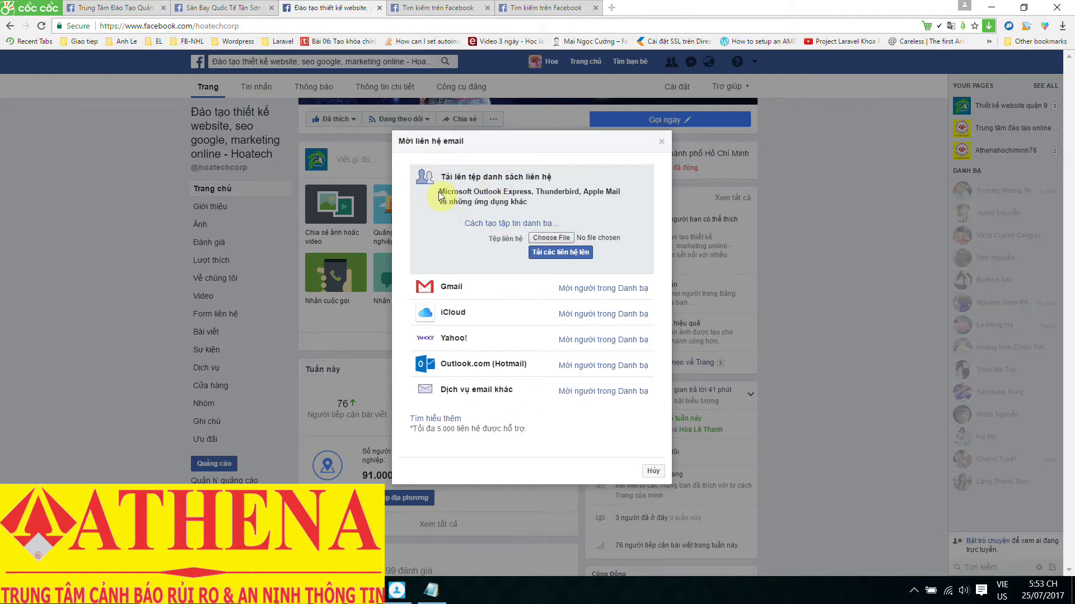
{"action": "left_click", "coordinate": [550, 238]}
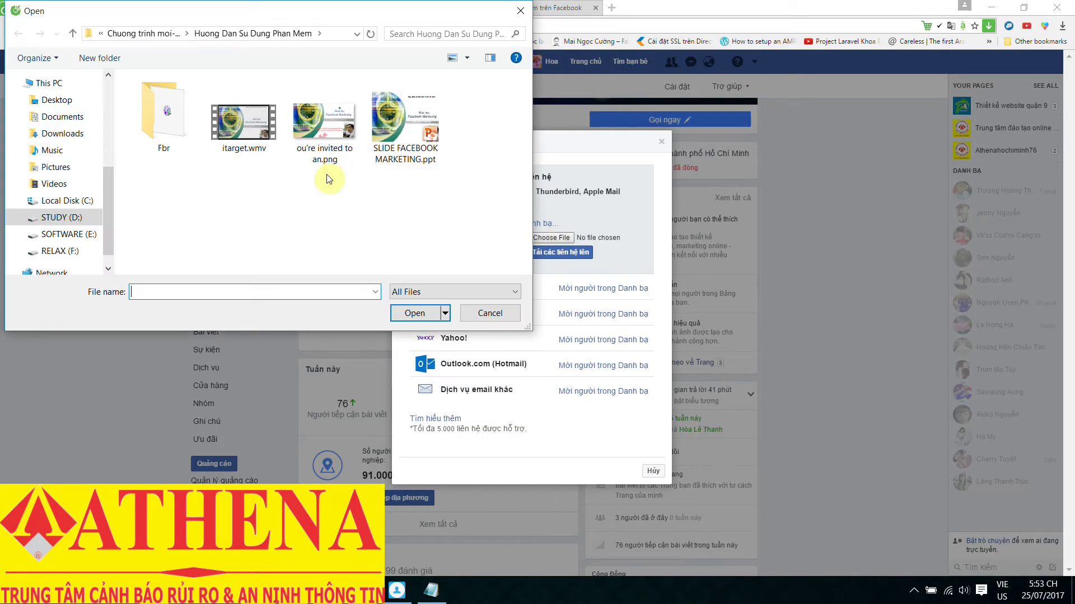
{"action": "left_click", "coordinate": [56, 100]}
{"action": "scroll", "coordinate": [312, 156], "scroll_direction": "down", "scroll_amount": 5}
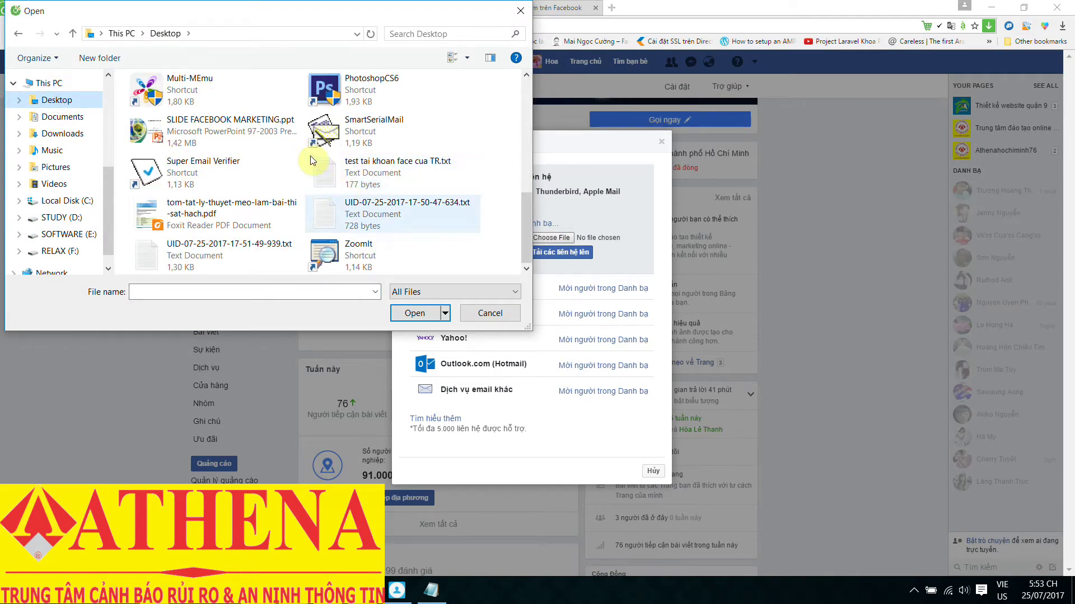
{"action": "double_click", "coordinate": [402, 216]}
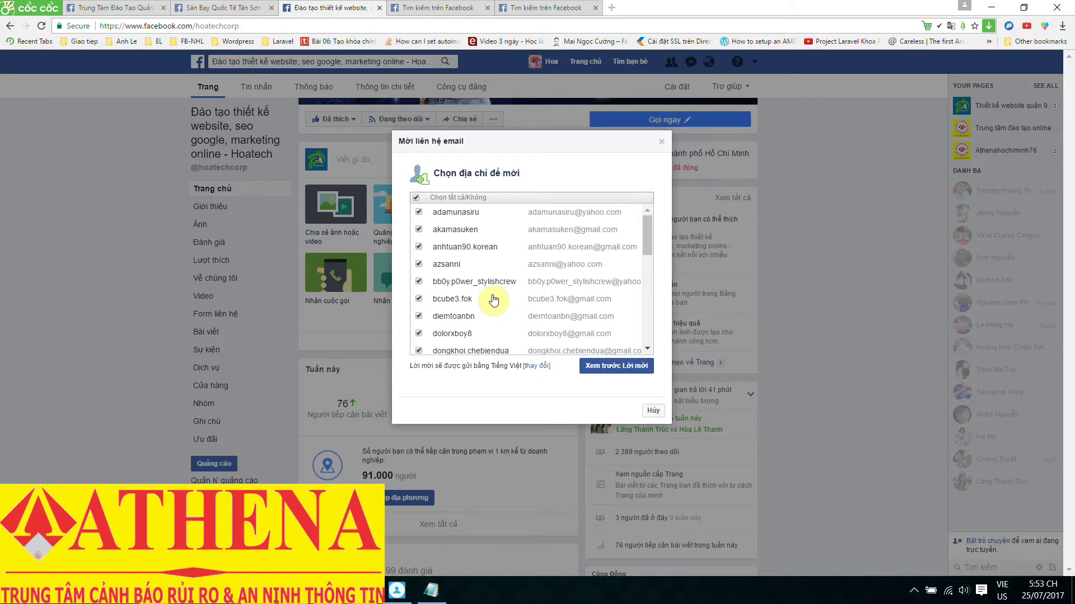
- Preview the invitation email for the ticked contacts, then cancel back to the contact list
{"action": "left_click", "coordinate": [616, 367]}
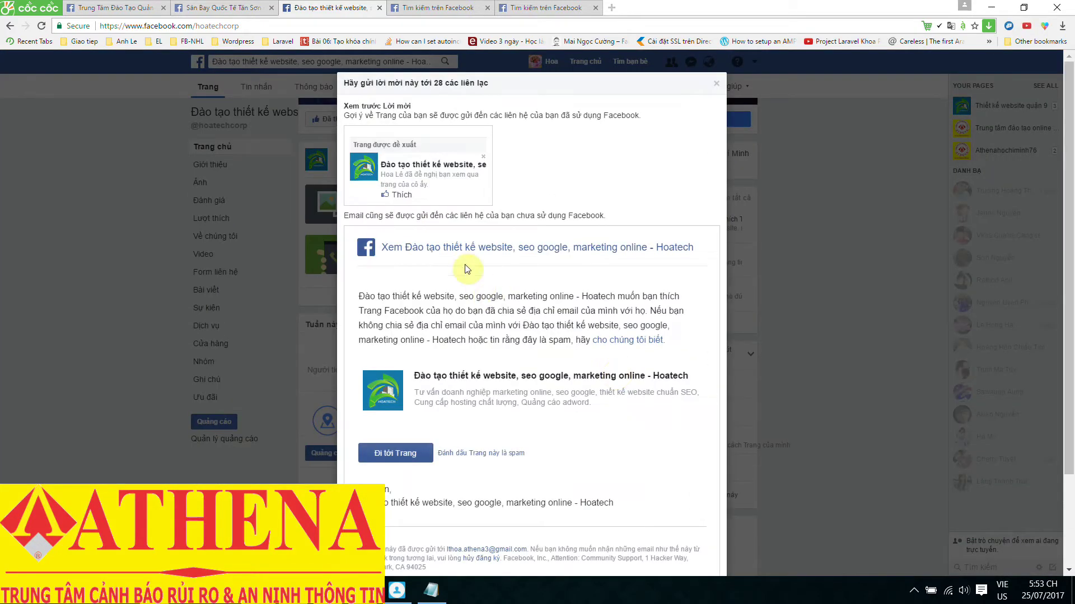
{"action": "scroll", "coordinate": [585, 307], "scroll_direction": "down", "scroll_amount": 2}
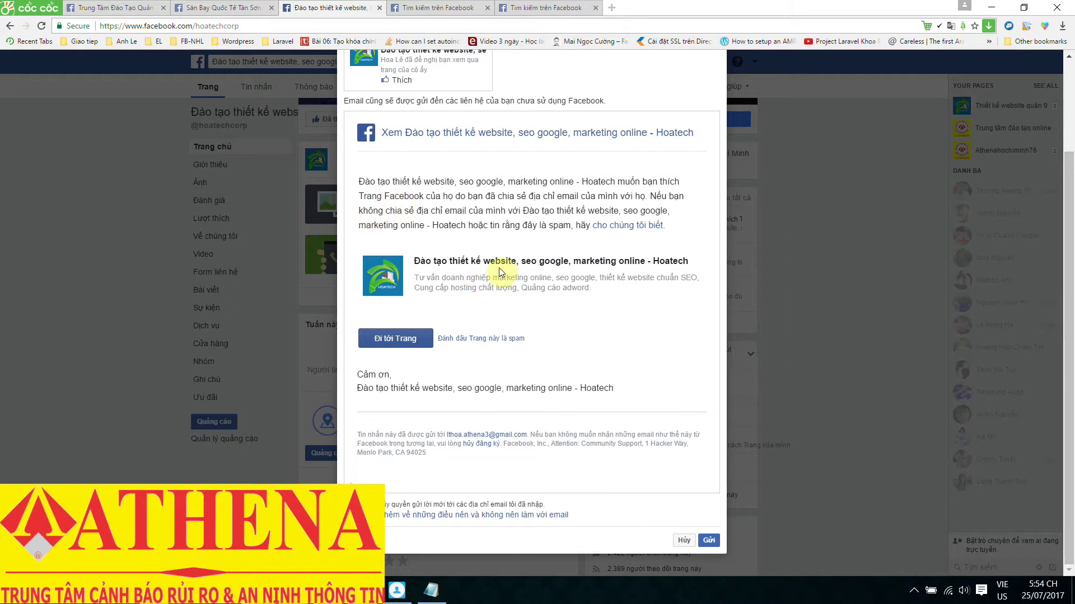
{"action": "scroll", "coordinate": [593, 332], "scroll_direction": "up", "scroll_amount": 2}
{"action": "scroll", "coordinate": [552, 380], "scroll_direction": "down", "scroll_amount": 2}
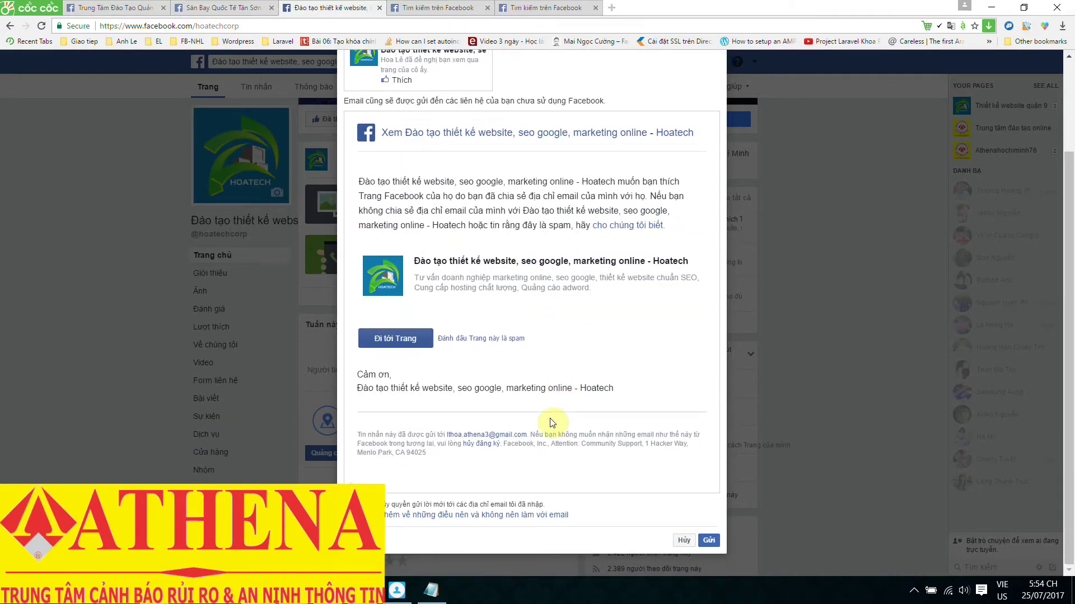
{"action": "left_click", "coordinate": [684, 541]}
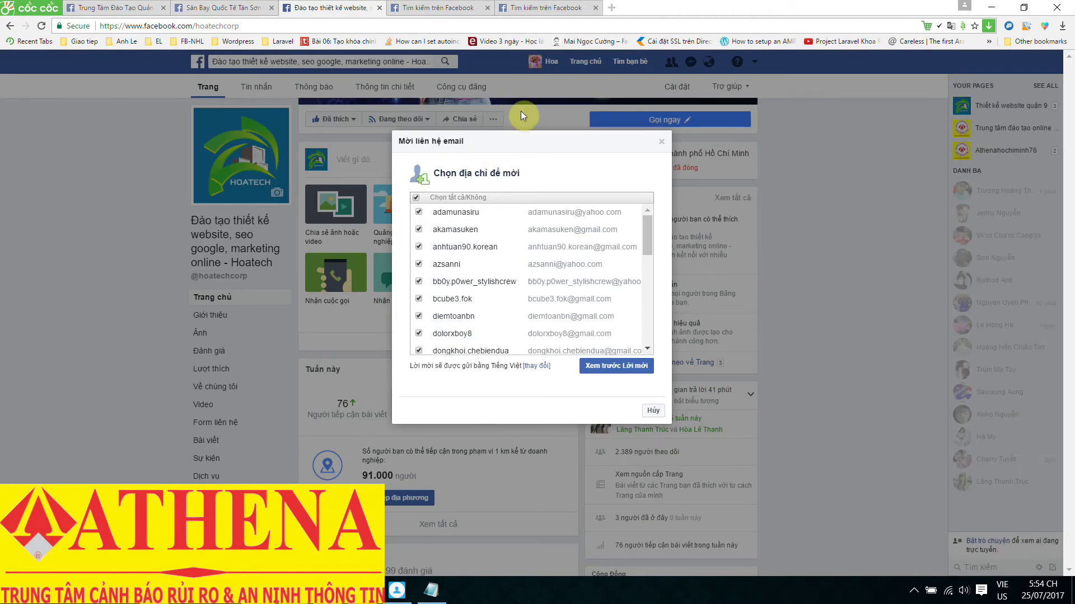
- Close the invite dialog and start a new ad from the account menu, discarding the saved draft
{"action": "left_click", "coordinate": [533, 121]}
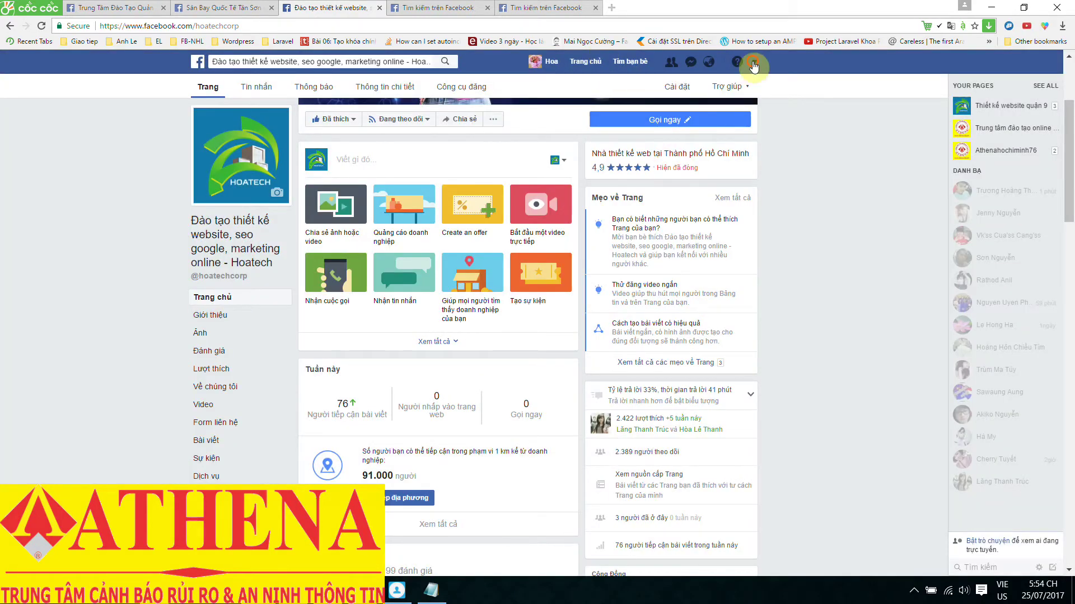
{"action": "left_click", "coordinate": [754, 61]}
{"action": "key", "text": "Down"}
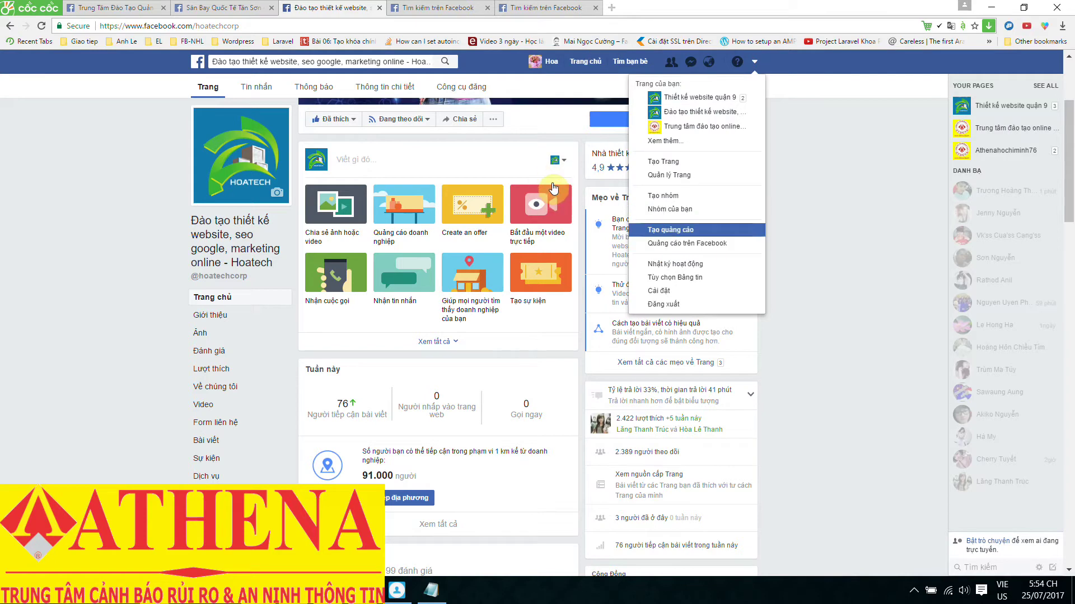
{"action": "left_click", "coordinate": [697, 230]}
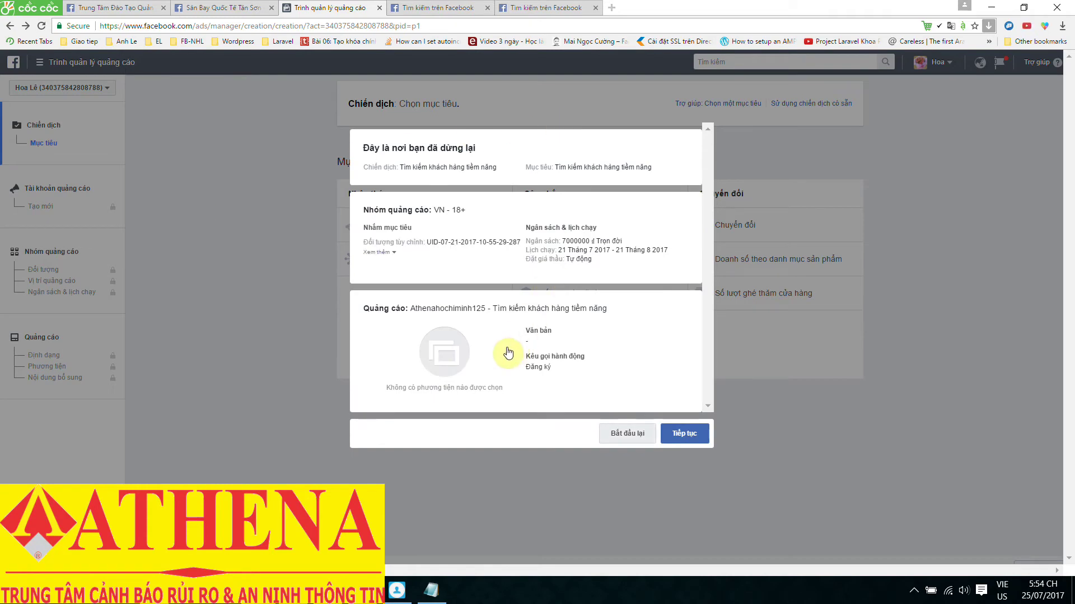
{"action": "left_click", "coordinate": [628, 434]}
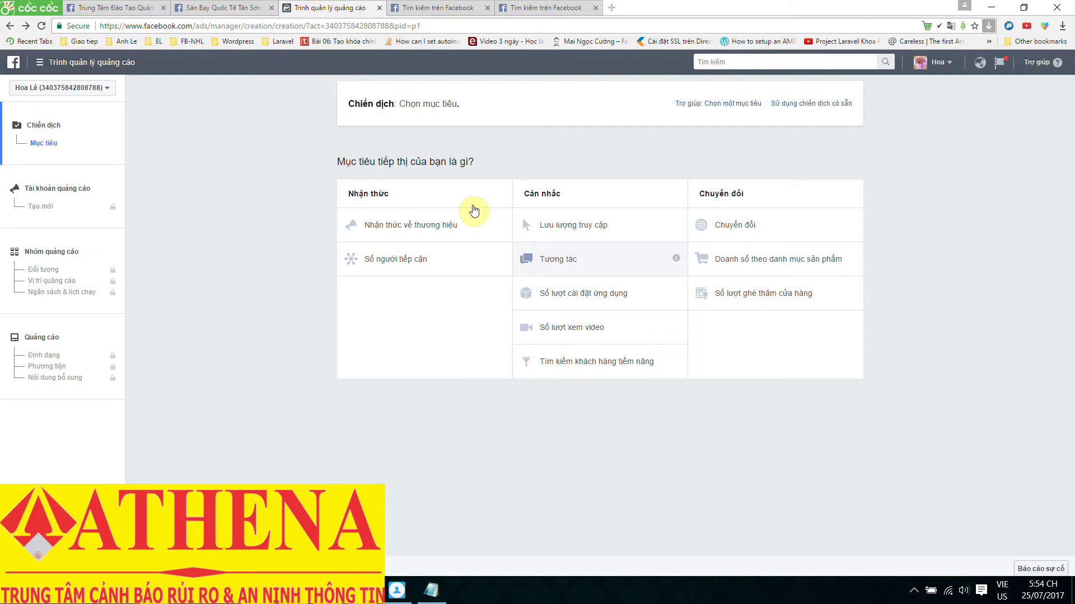
- Choose the Tương tác (Engagement) objective and confirm the Vietnam/VND ad account settings
{"action": "left_click", "coordinate": [593, 257]}
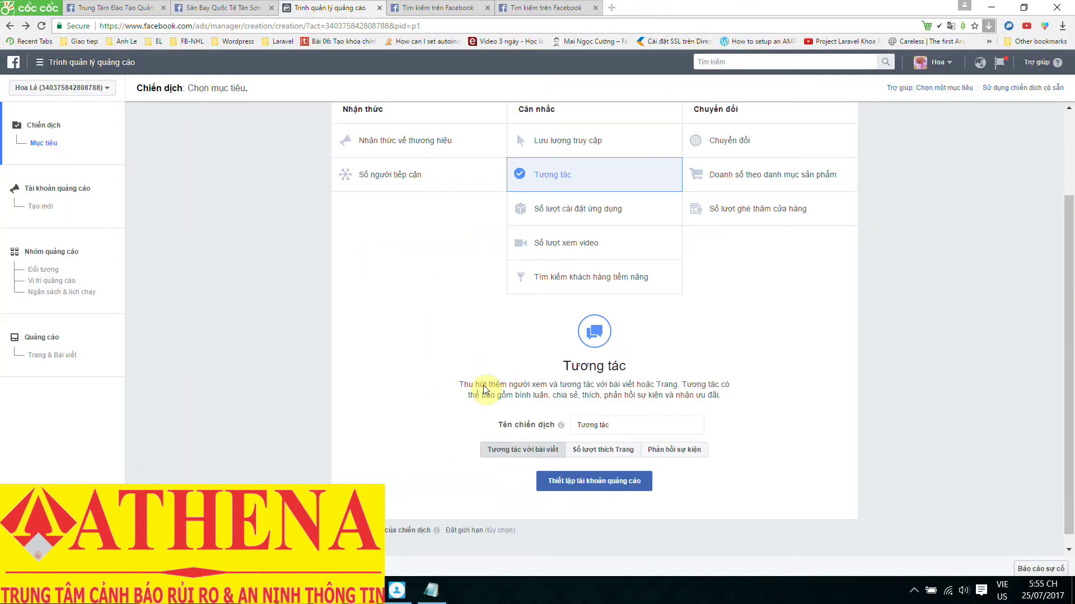
{"action": "left_click", "coordinate": [525, 355]}
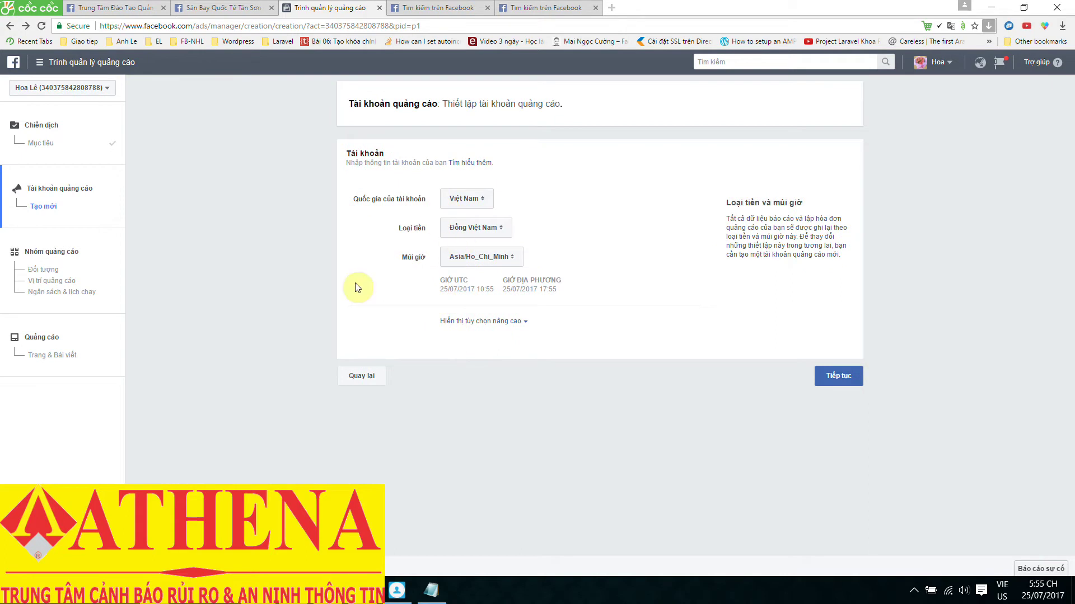
{"action": "left_click", "coordinate": [839, 376]}
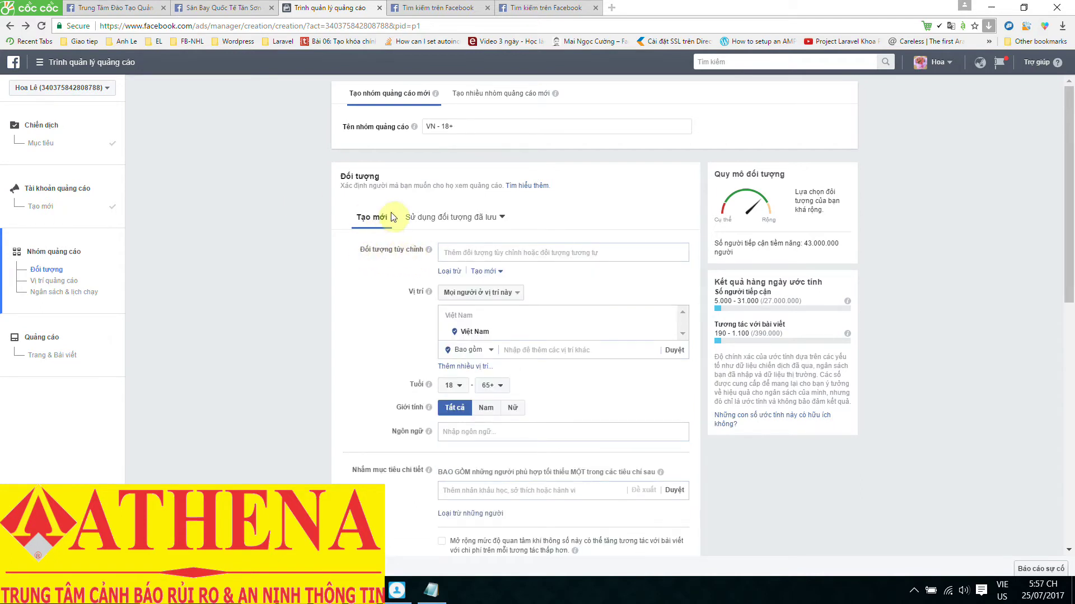
- Create a new custom audience from a customer file, adding customers from your own file
{"action": "left_click", "coordinate": [483, 271]}
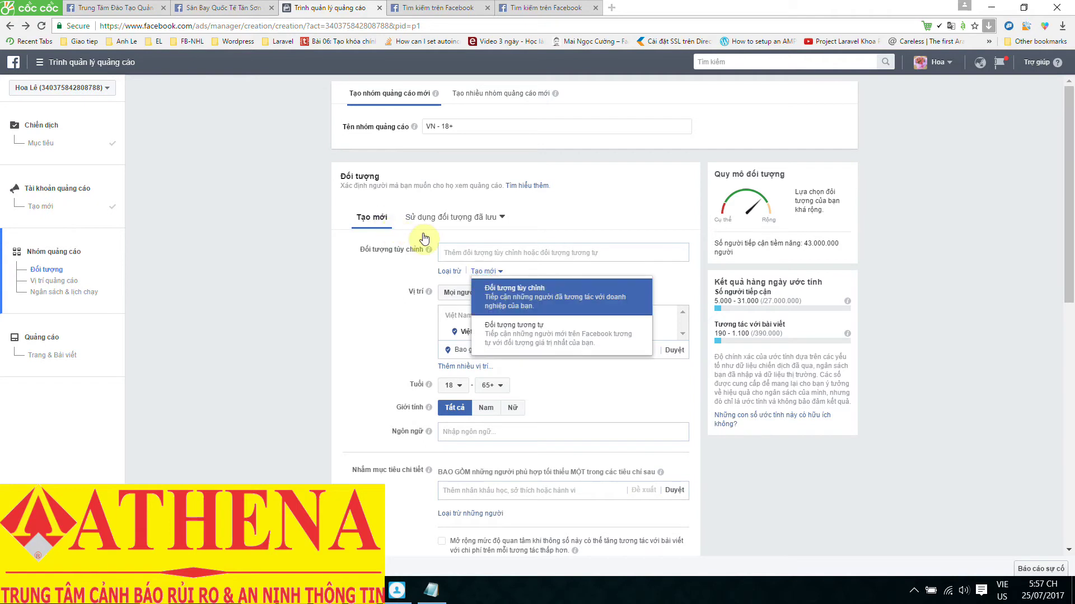
{"action": "left_click", "coordinate": [529, 300]}
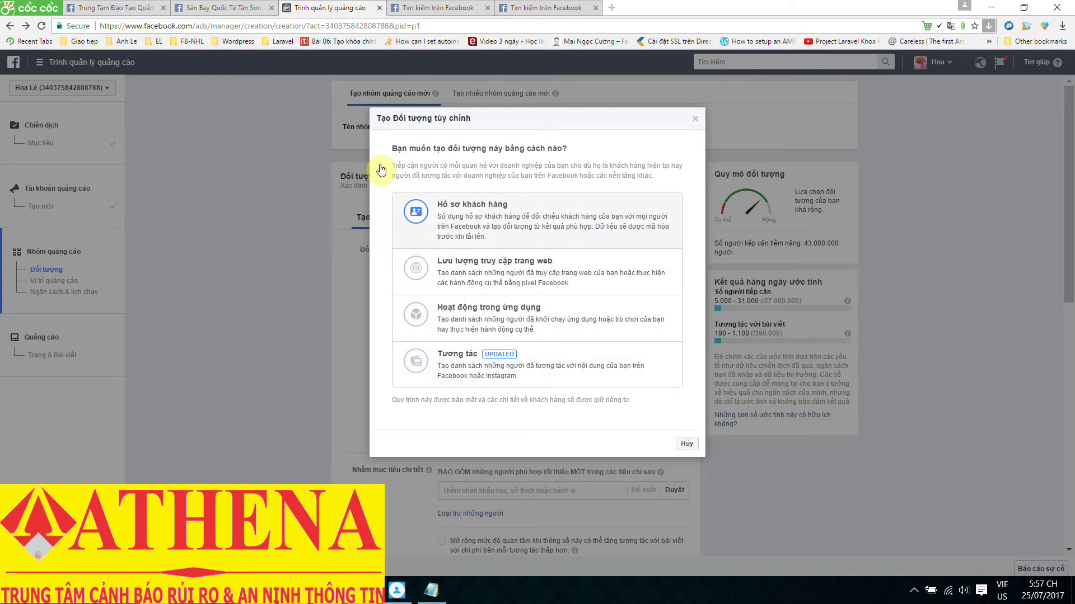
{"action": "left_click", "coordinate": [475, 208]}
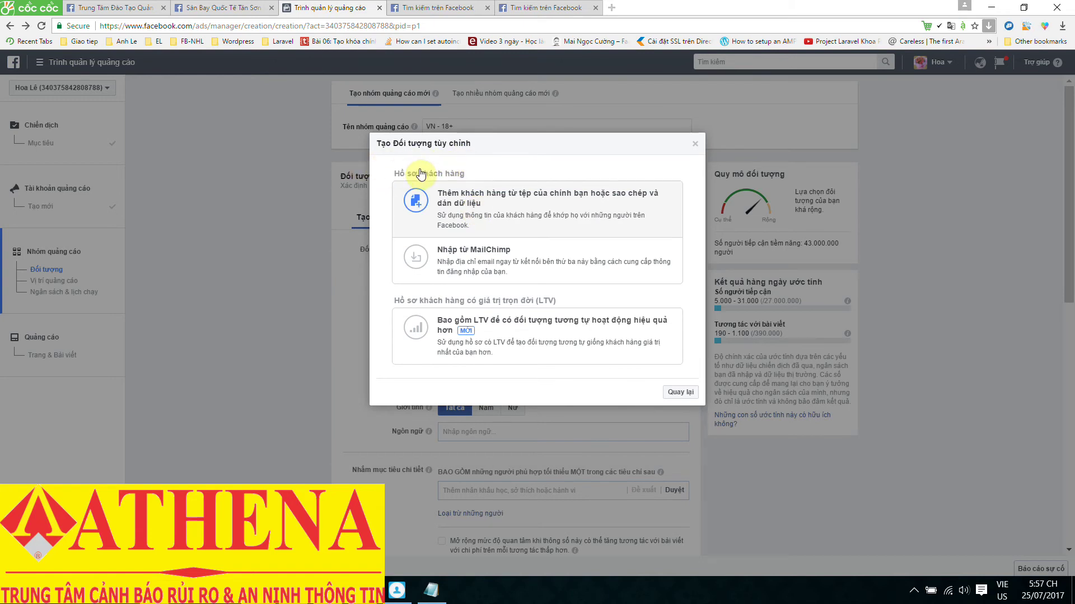
{"action": "left_click", "coordinate": [524, 210]}
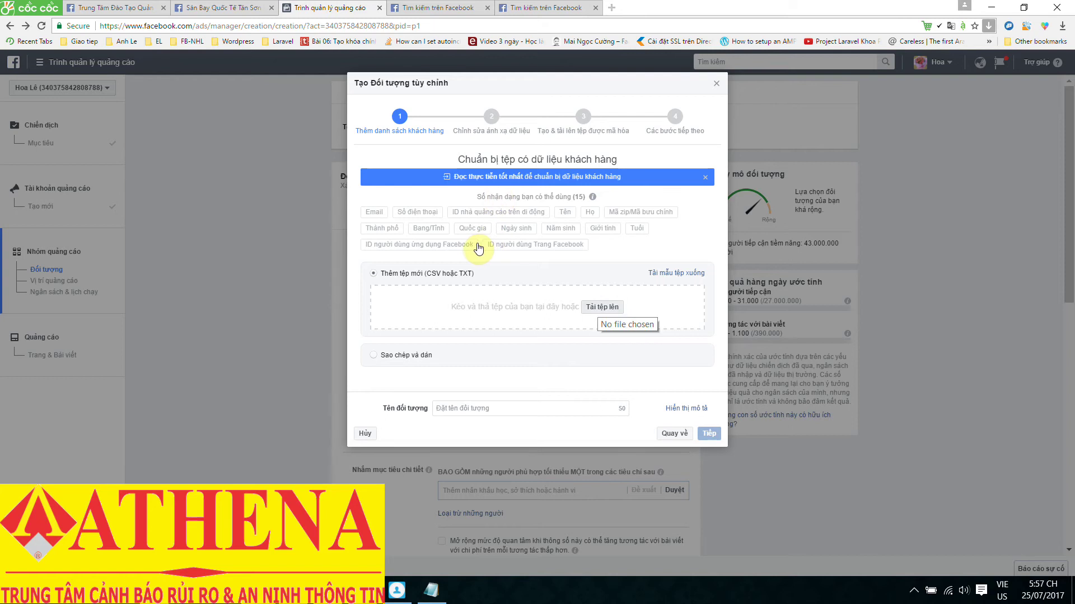
{"action": "left_click", "coordinate": [602, 307]}
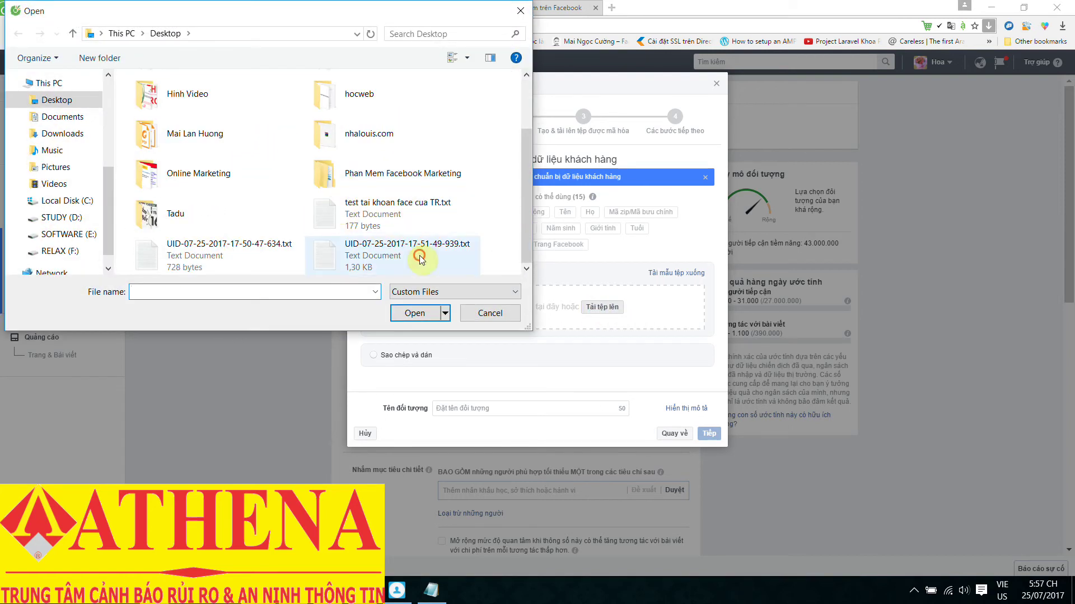
{"action": "left_click", "coordinate": [420, 259]}
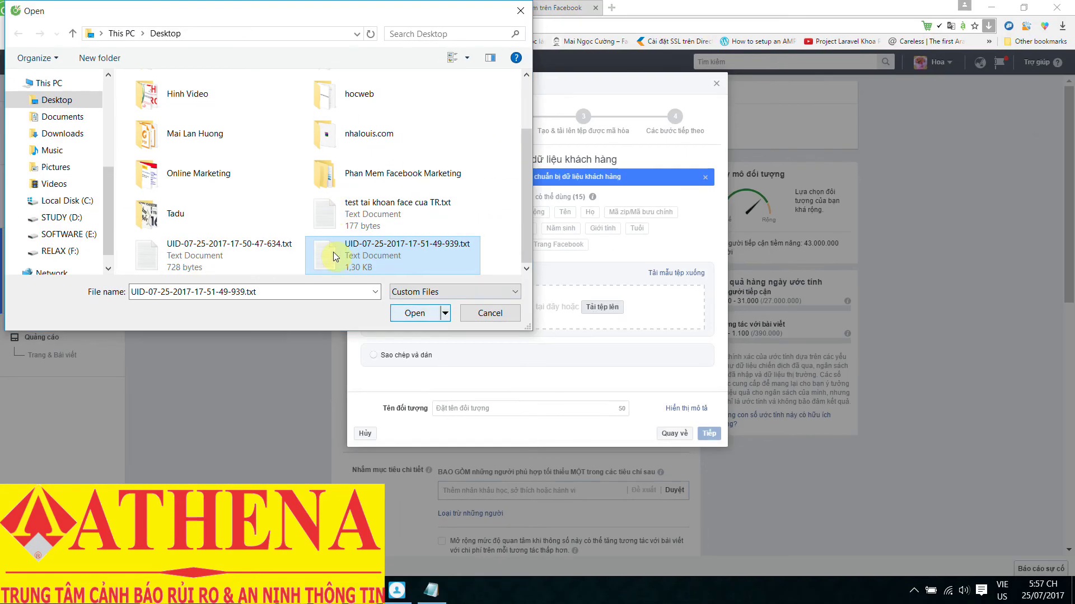
{"action": "double_click", "coordinate": [335, 257]}
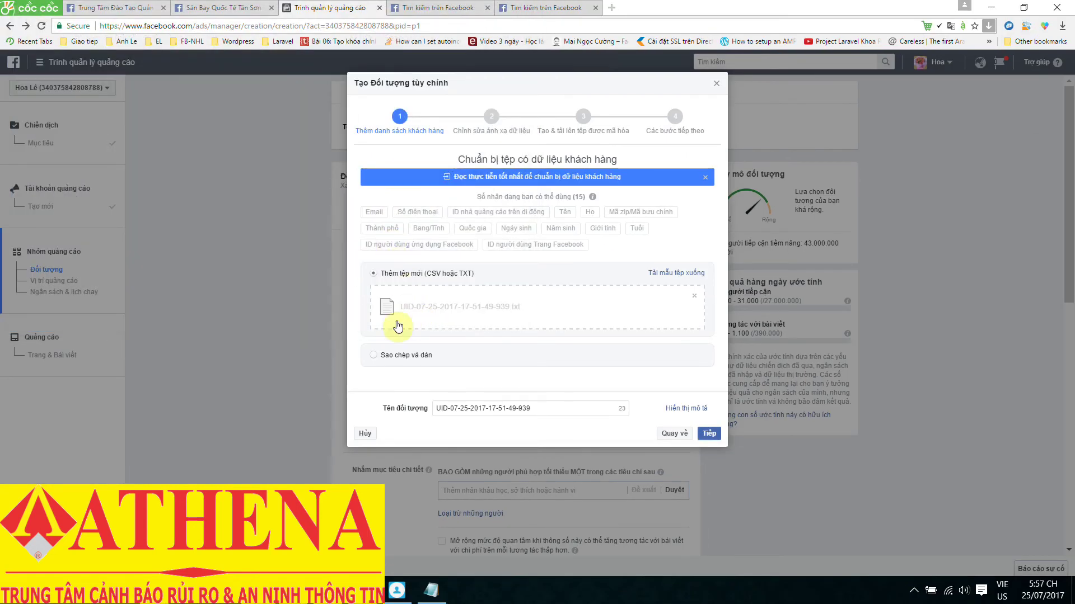
{"action": "left_click_drag", "start_coordinate": [548, 408], "coordinate": [434, 408]}
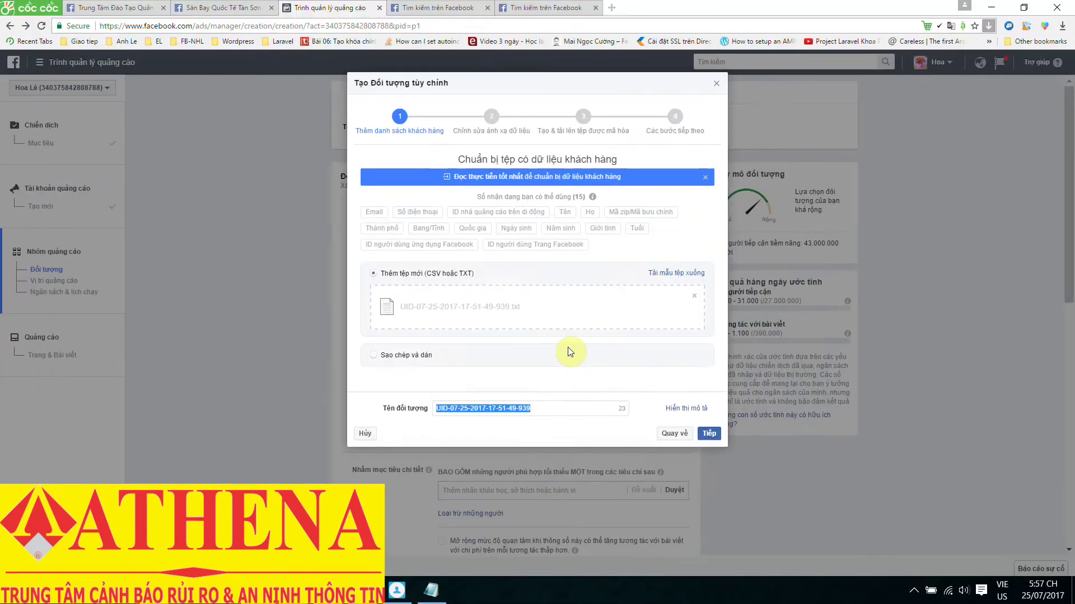
{"action": "left_click", "coordinate": [709, 433]}
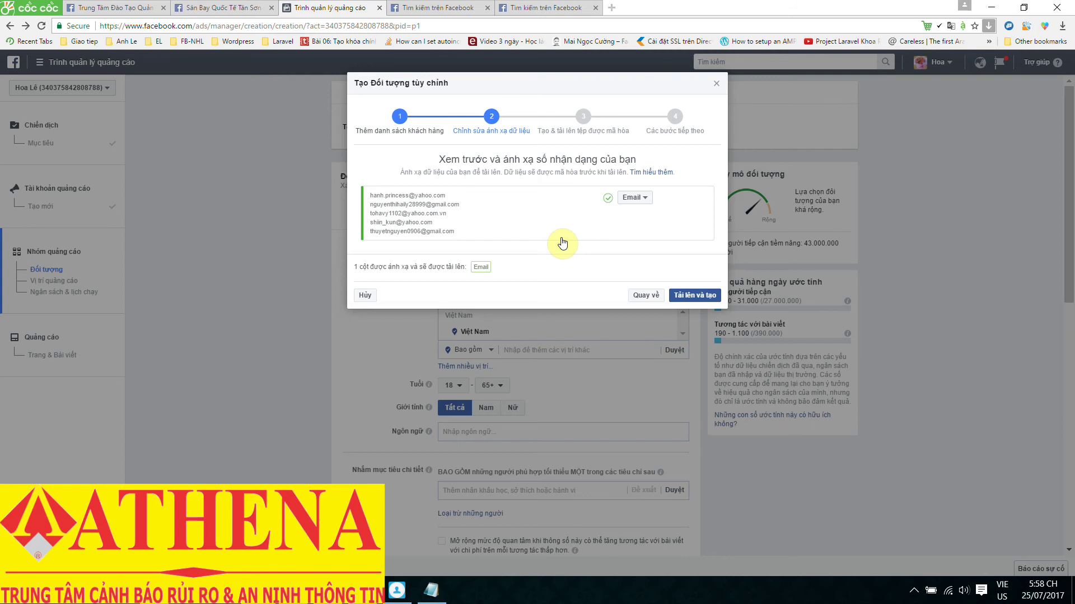
{"action": "left_click", "coordinate": [700, 297]}
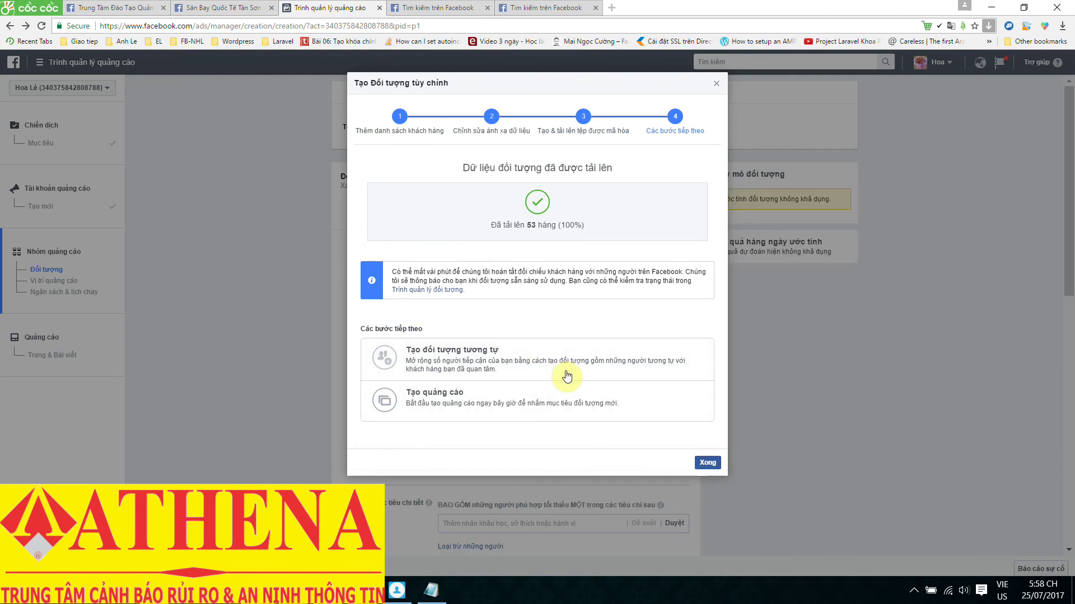
{"action": "left_click", "coordinate": [707, 462]}
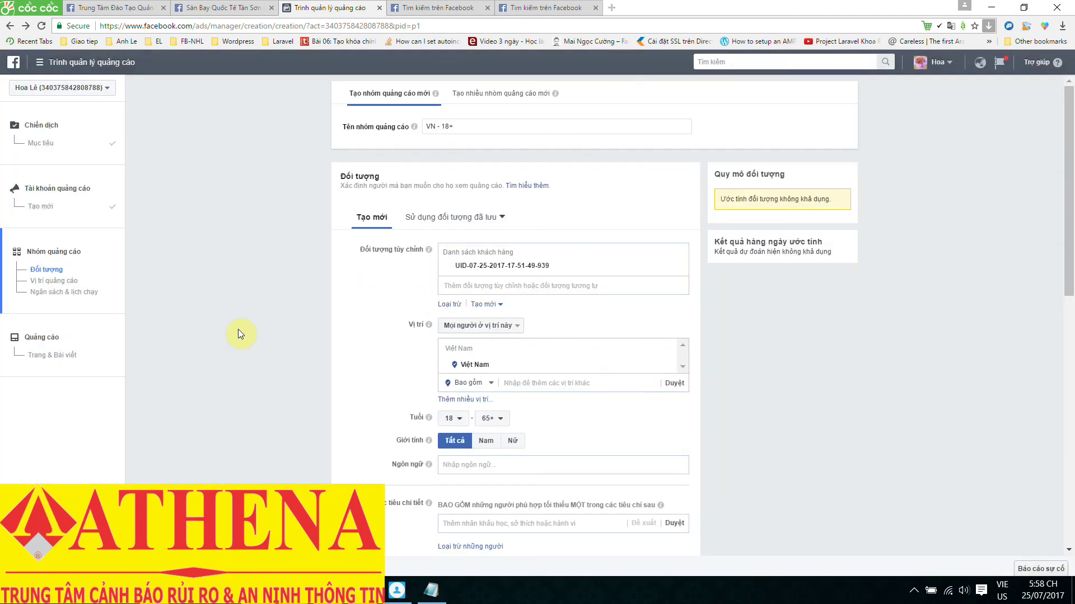